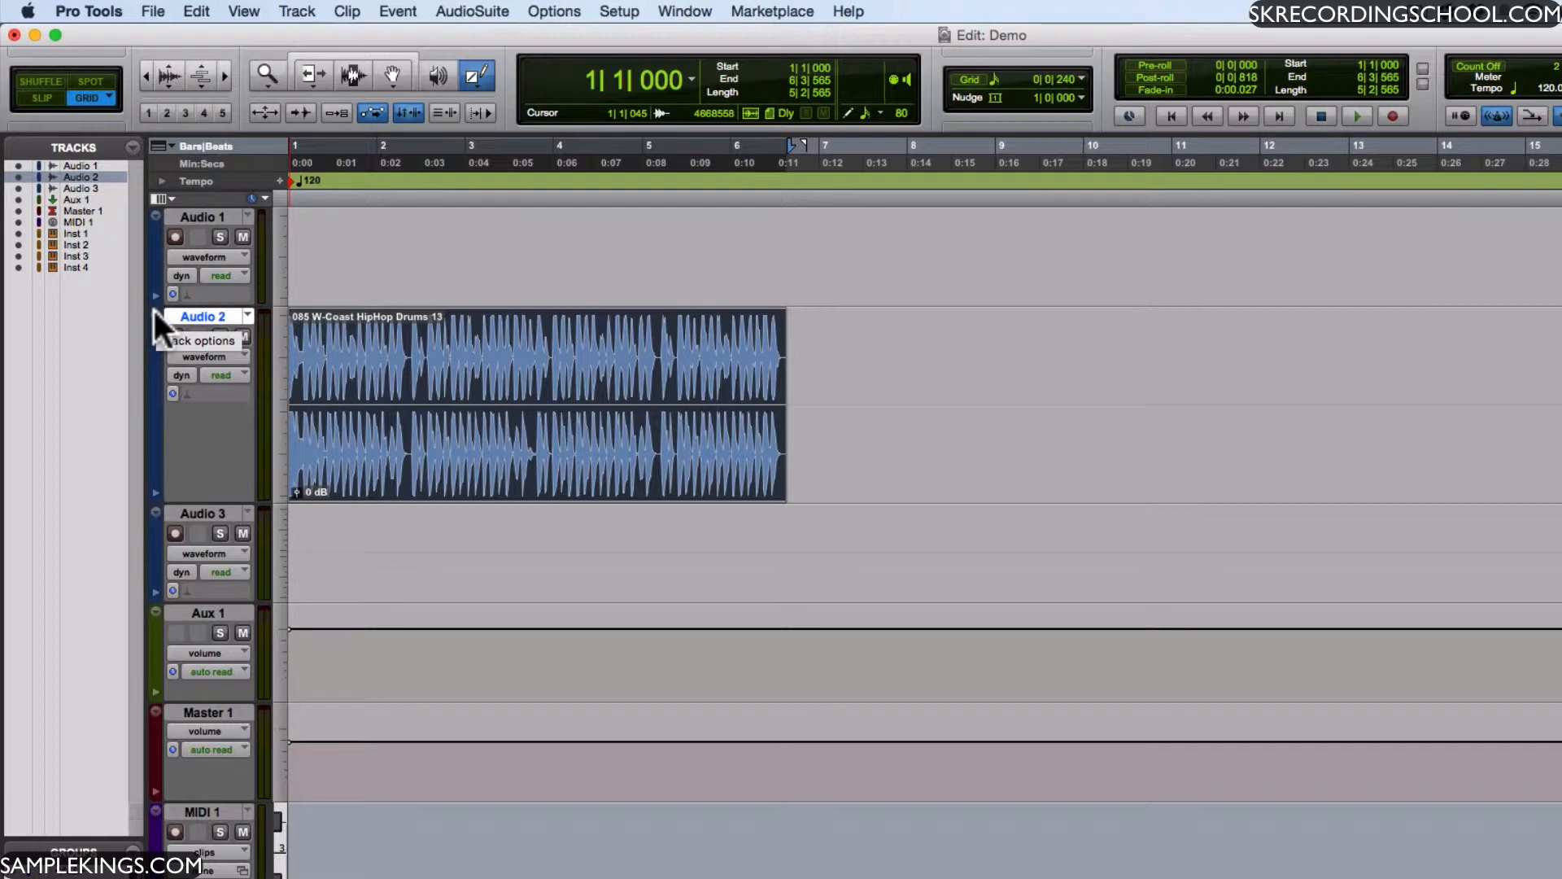
# - Reduce the Audio 2 track height to small and return it to large
pyautogui.click(154, 310)
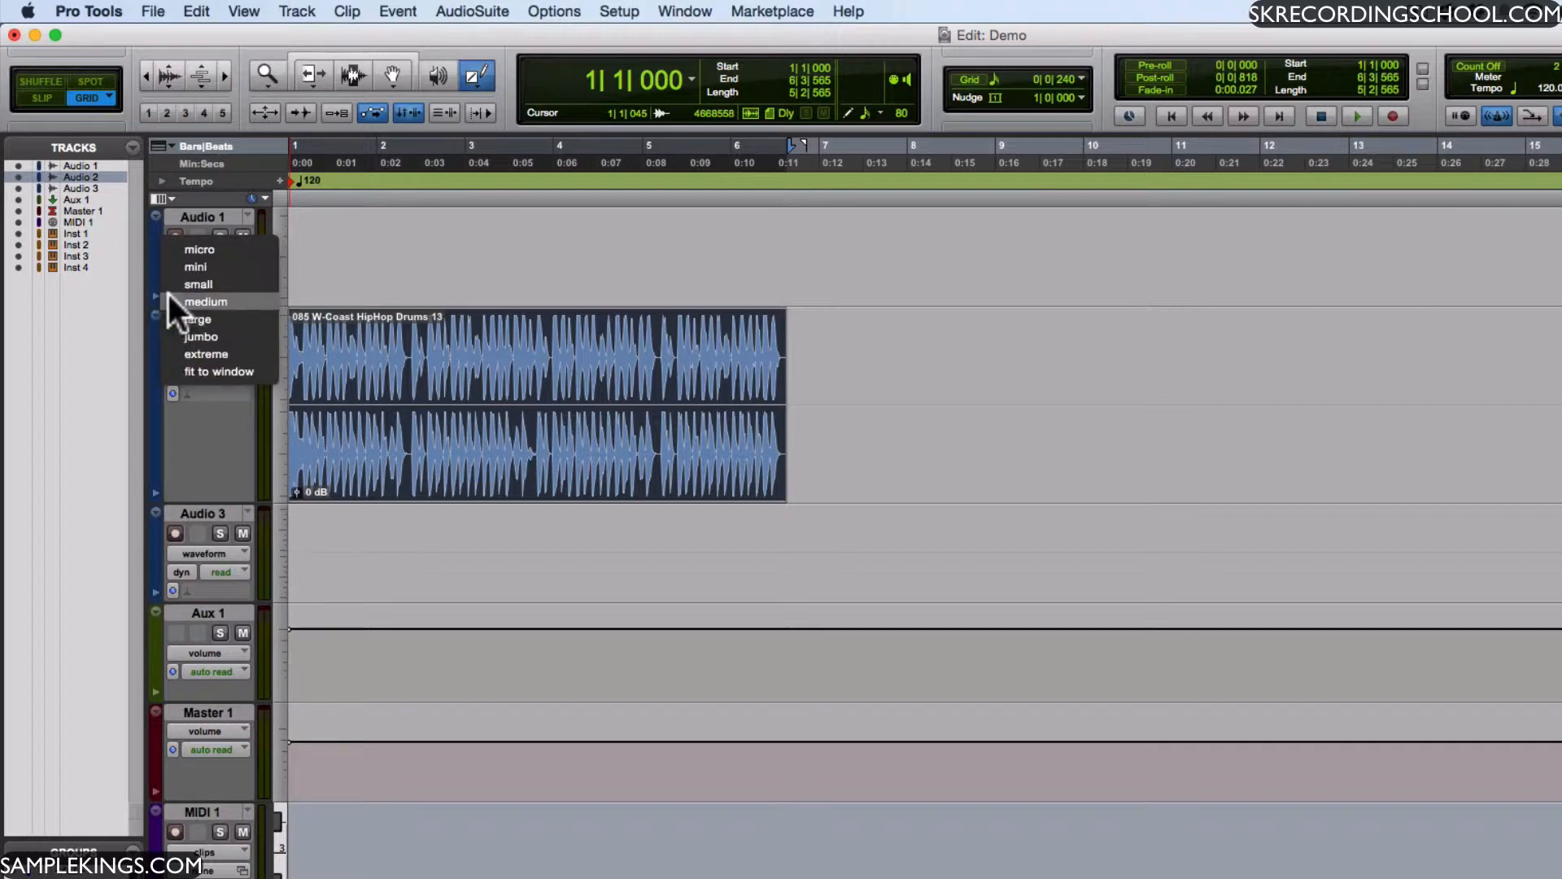
pyautogui.click(172, 281)
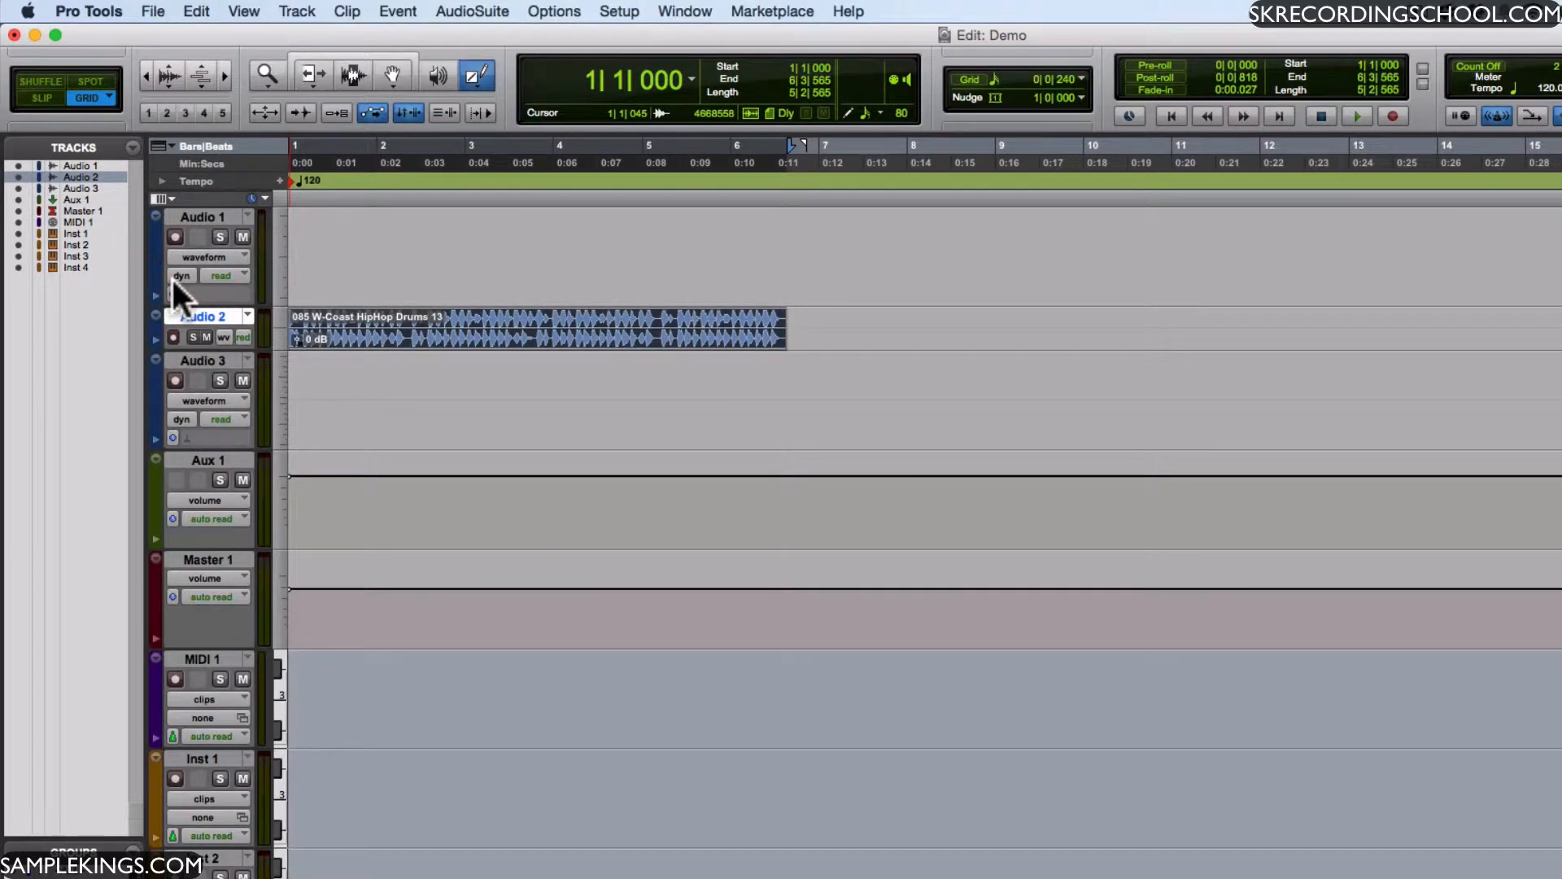
pyautogui.click(155, 317)
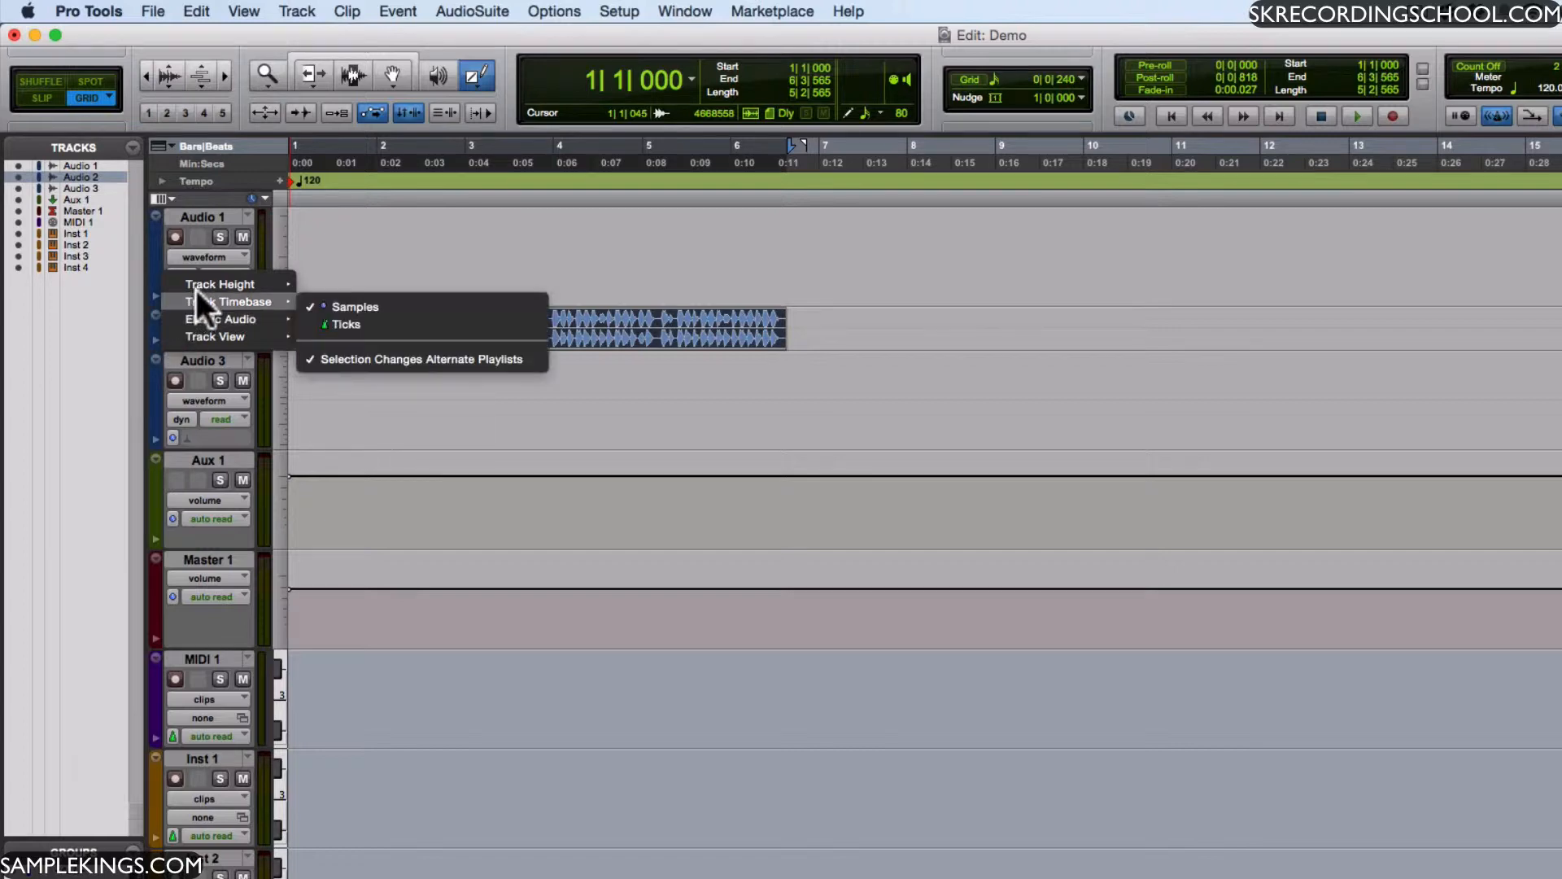
pyautogui.moveTo(203, 283)
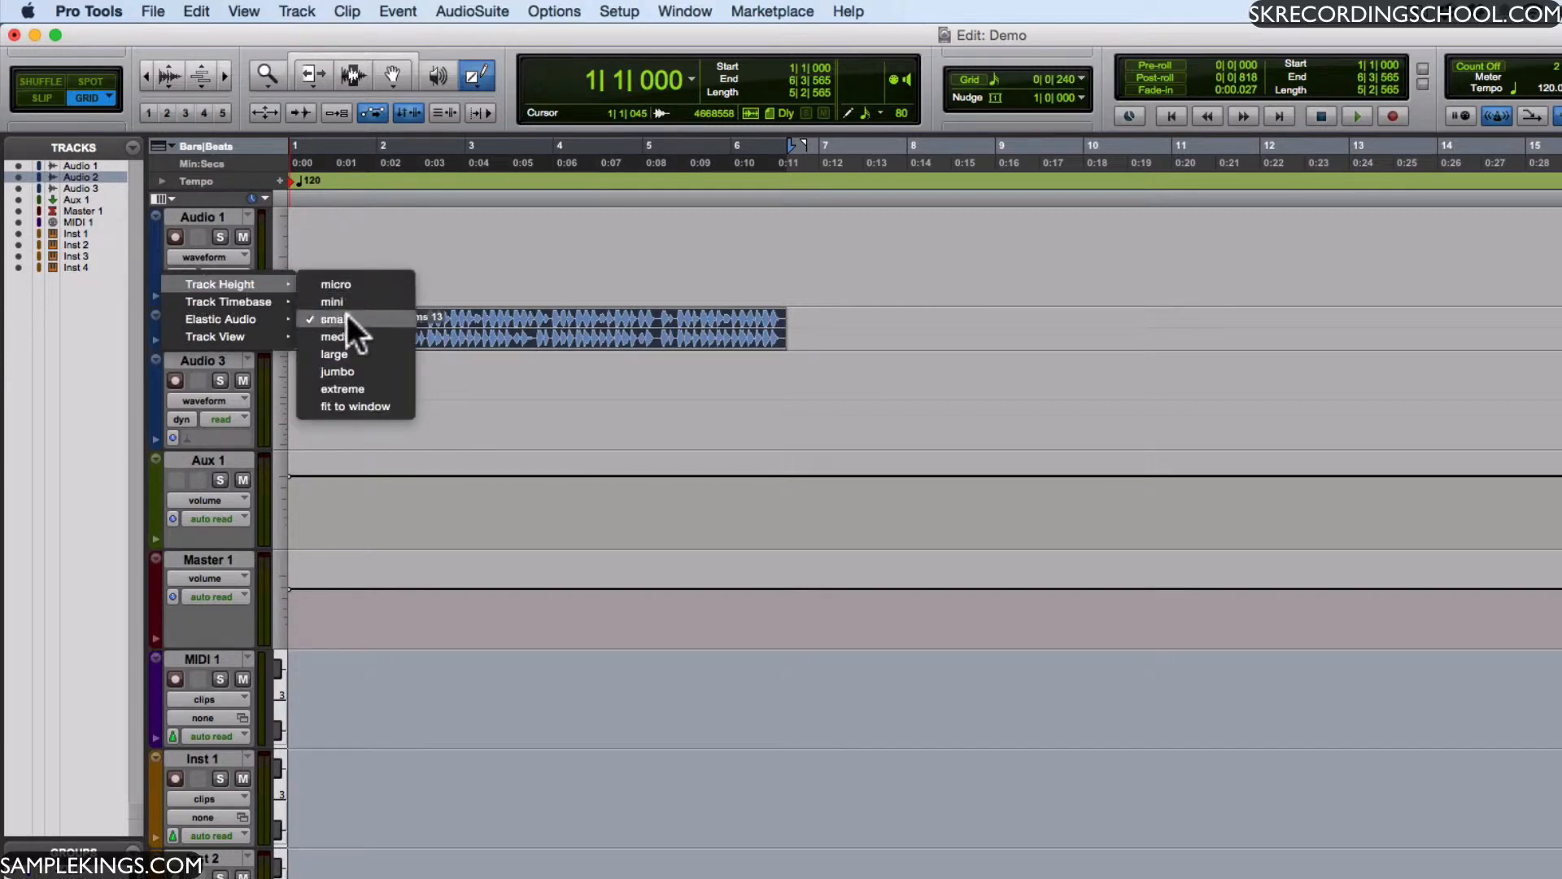
pyautogui.click(342, 353)
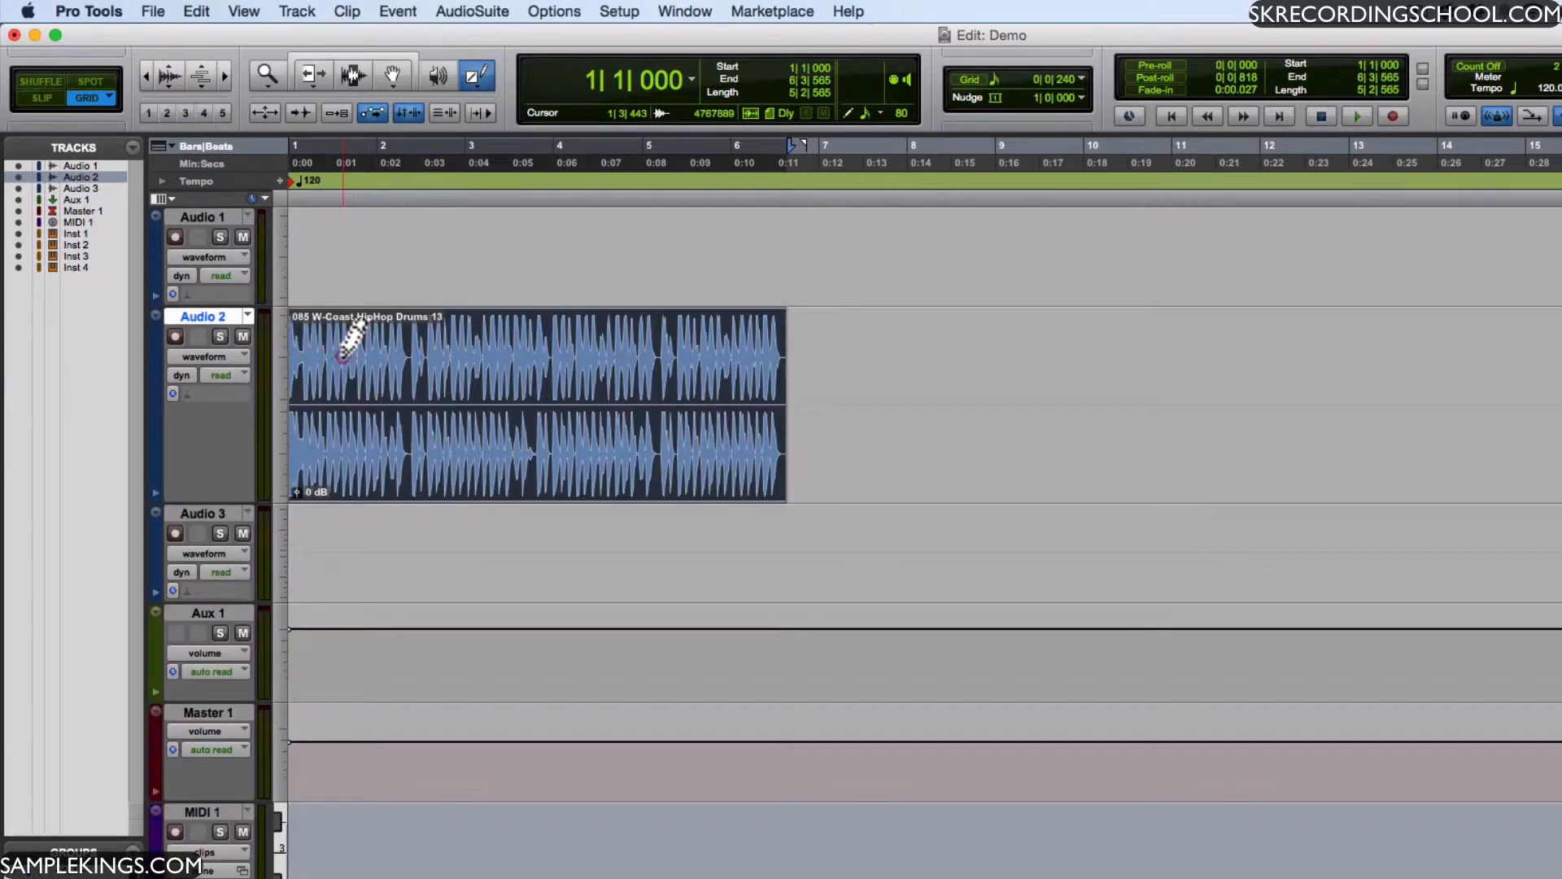
# - Show the volume automation lane beneath Audio 2 and activate the Smart Tool
pyautogui.click(154, 492)
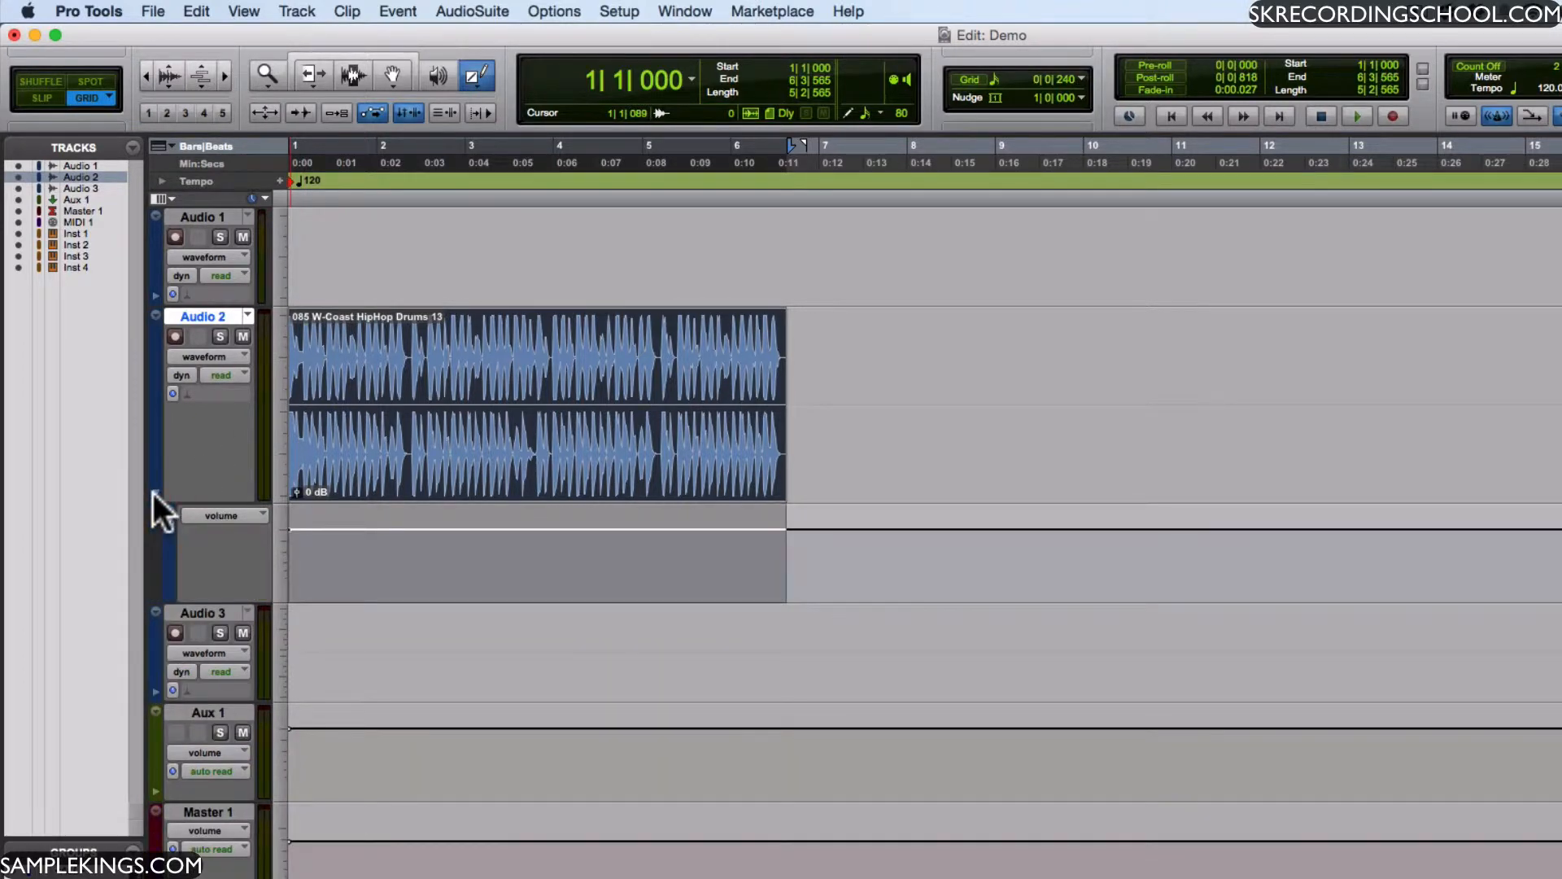
pyautogui.click(153, 493)
pyautogui.click(153, 493)
pyautogui.click(351, 51)
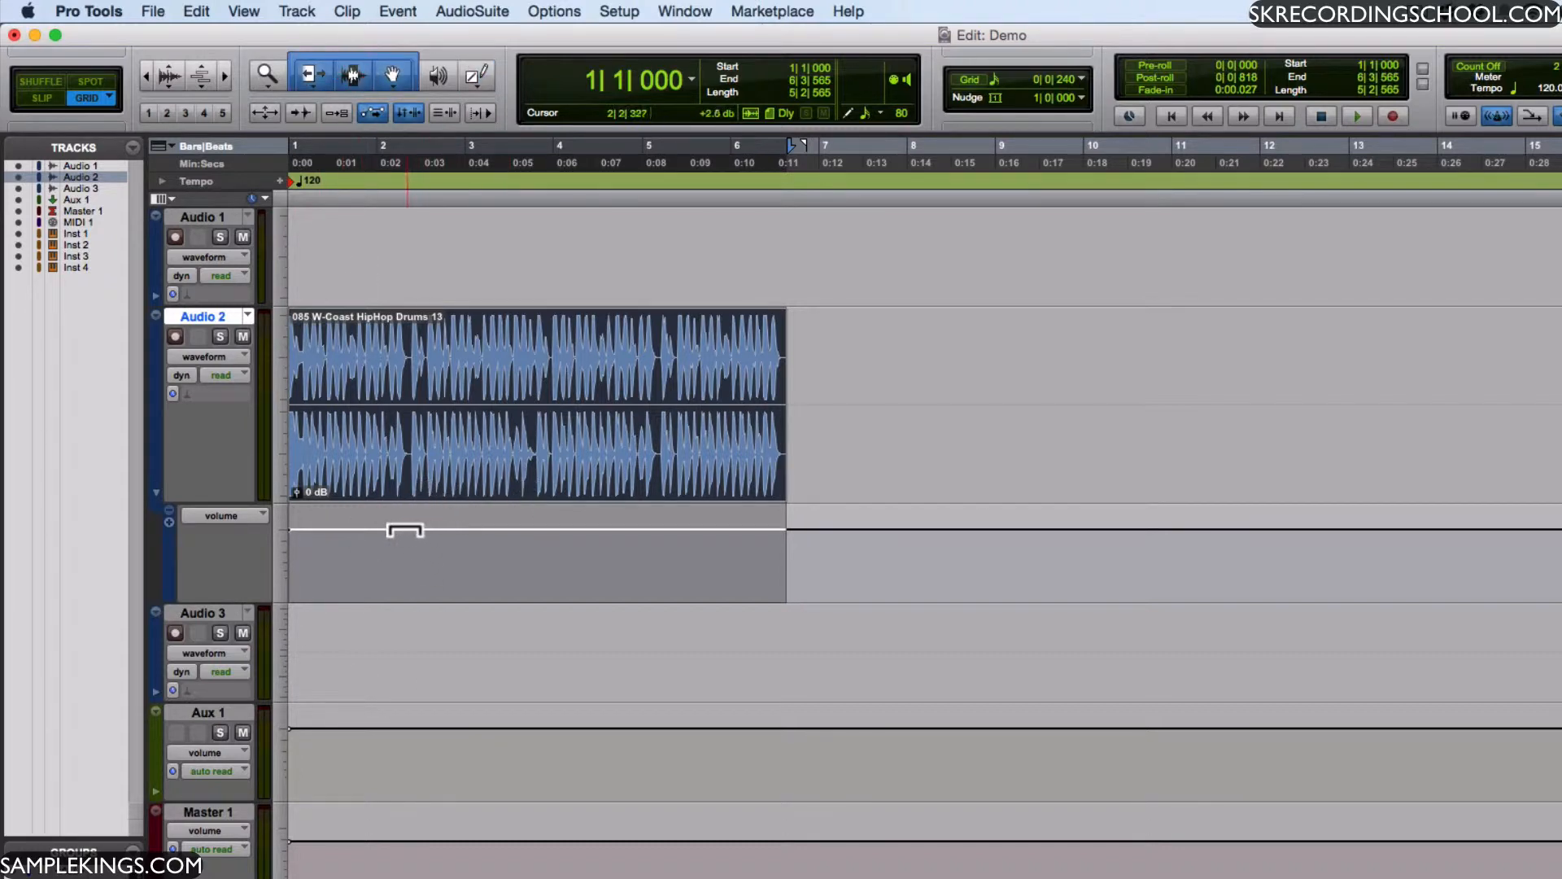
# - Pull down the Audio 2 volume automation between 2|2|240 and 3|2|480, and play the dip back from 1|1|720
pyautogui.moveTo(404, 534); pyautogui.dragTo(453, 614)
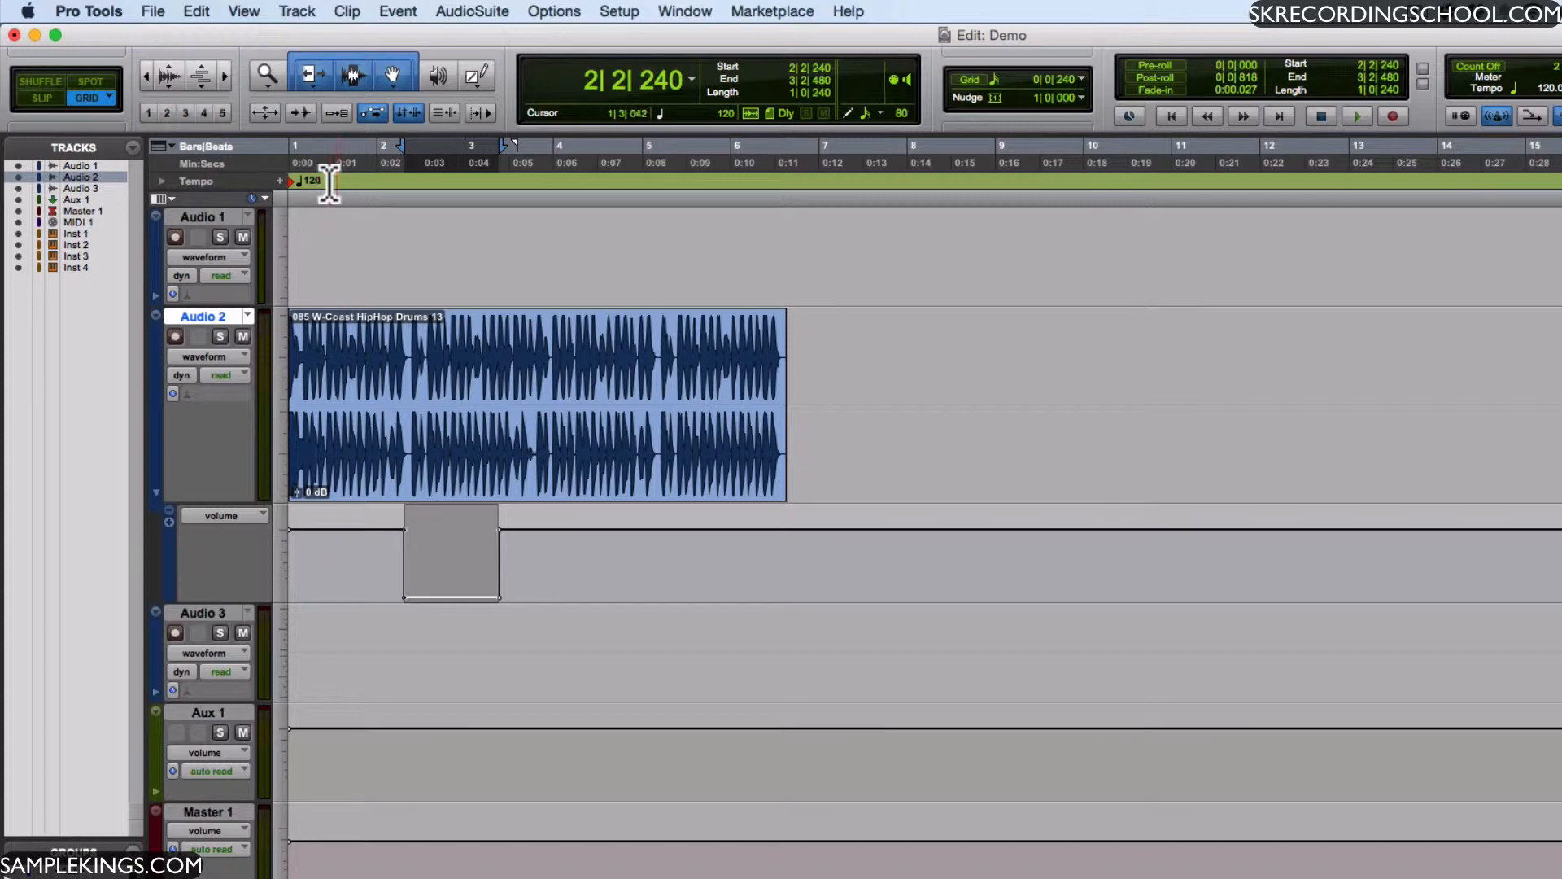
pyautogui.click(303, 181)
pyautogui.press('space')
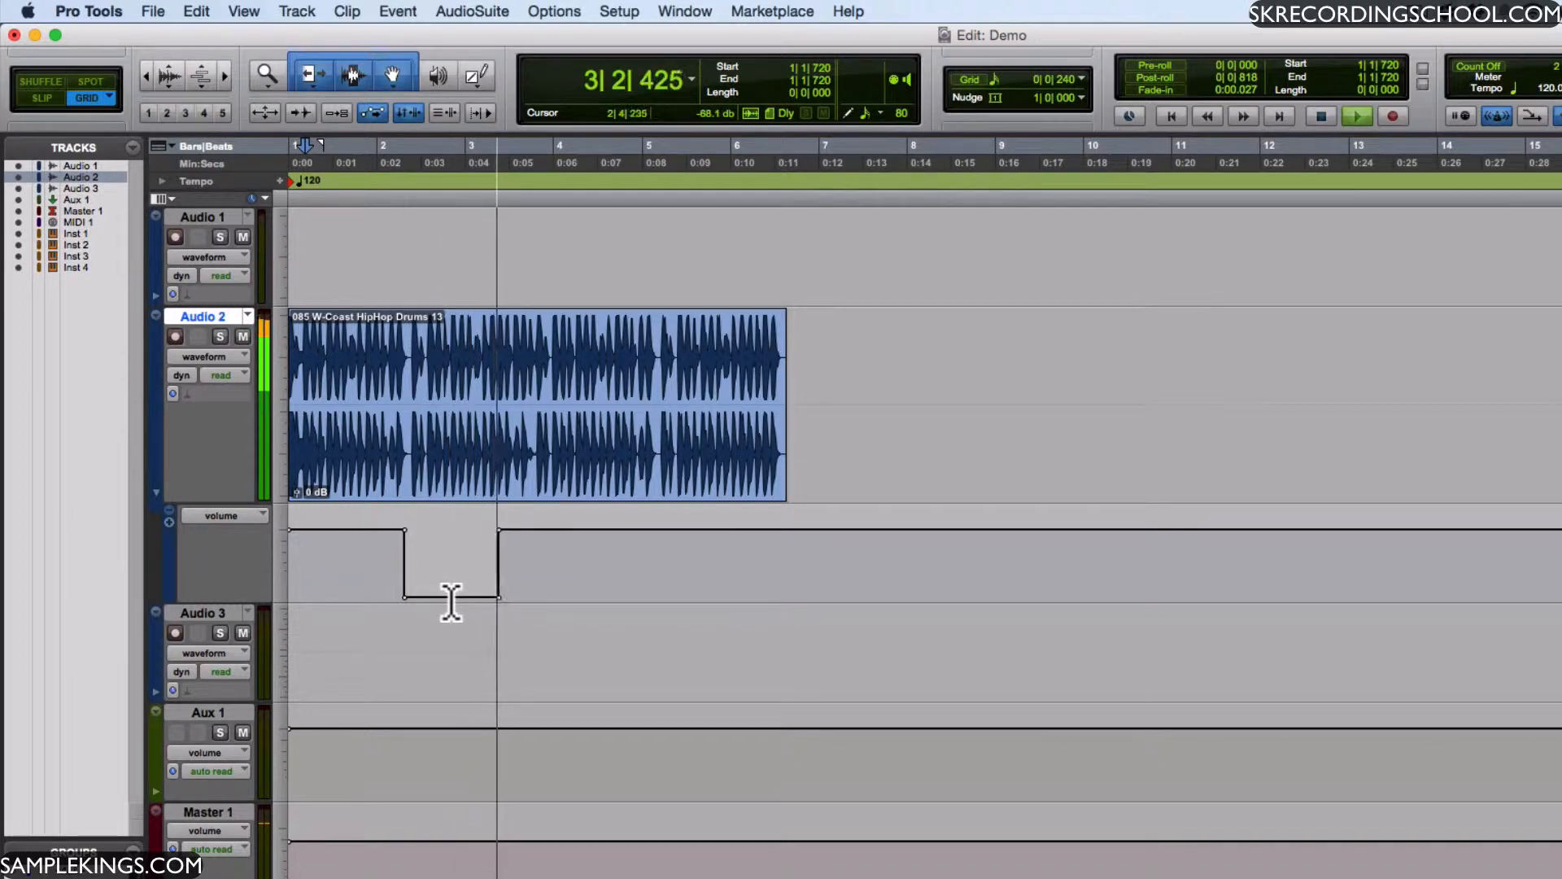
pyautogui.press('space')
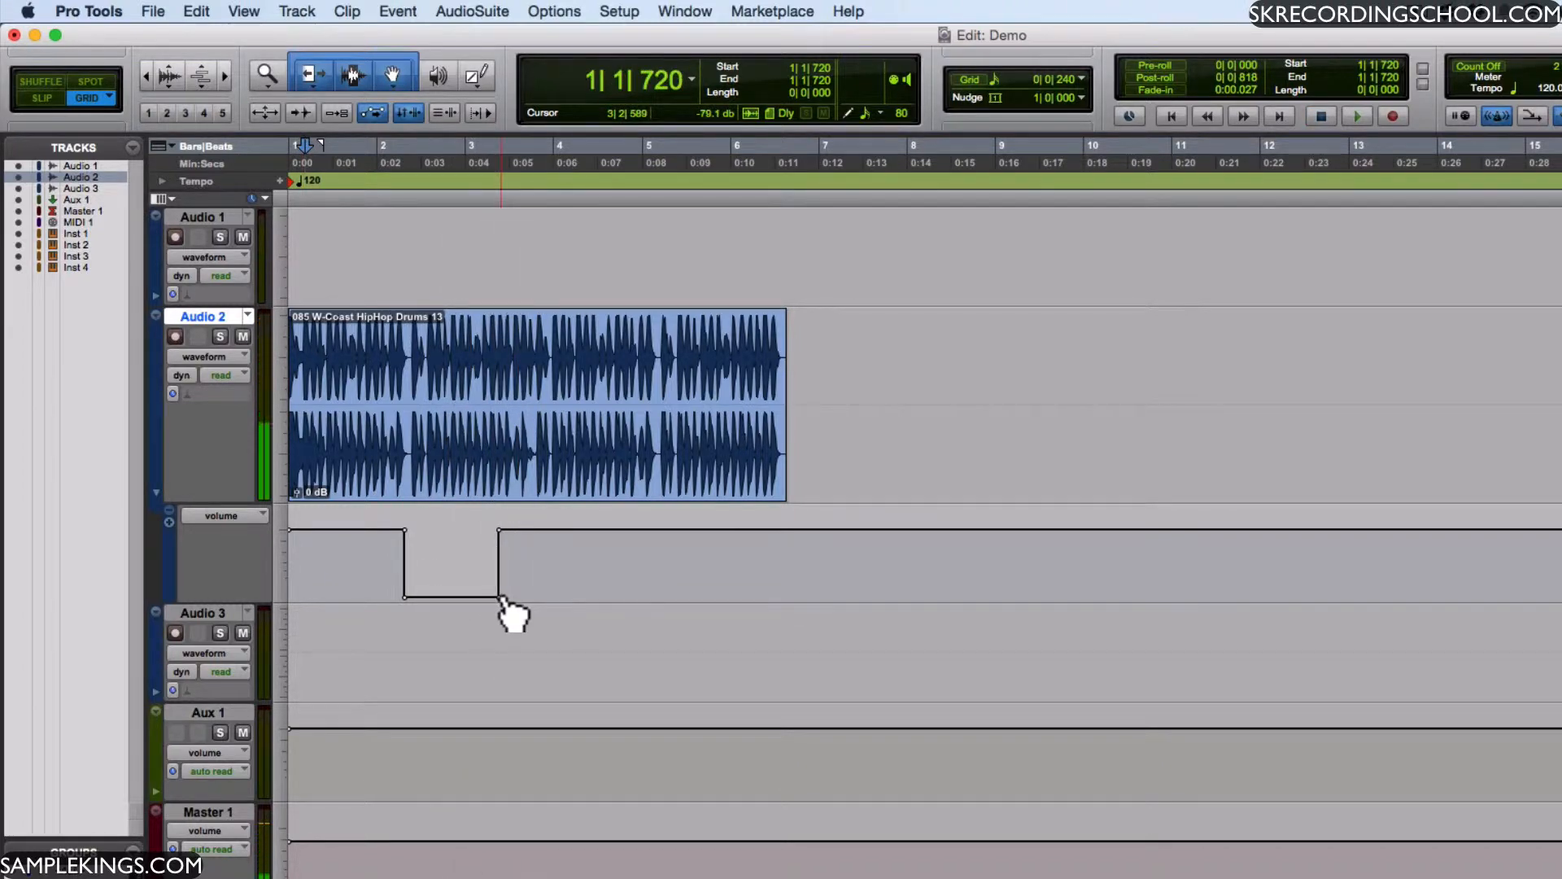
# - Raise the end breakpoint of the volume dip to about -8.2 dB to form a ramp, and play it back
pyautogui.moveTo(499, 598); pyautogui.dragTo(500, 552)
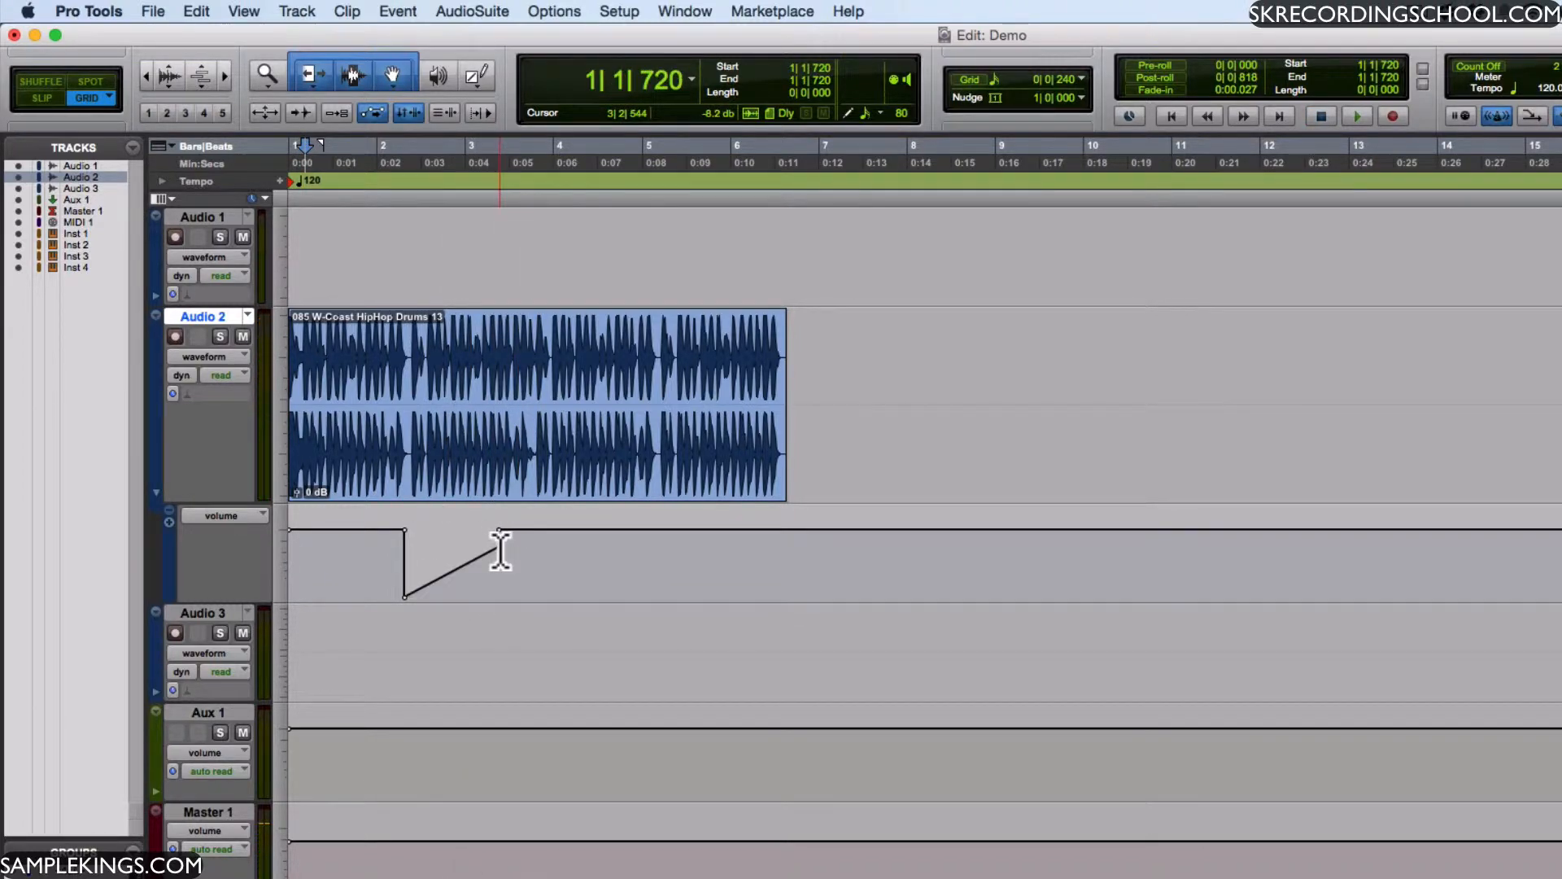
pyautogui.press('space')
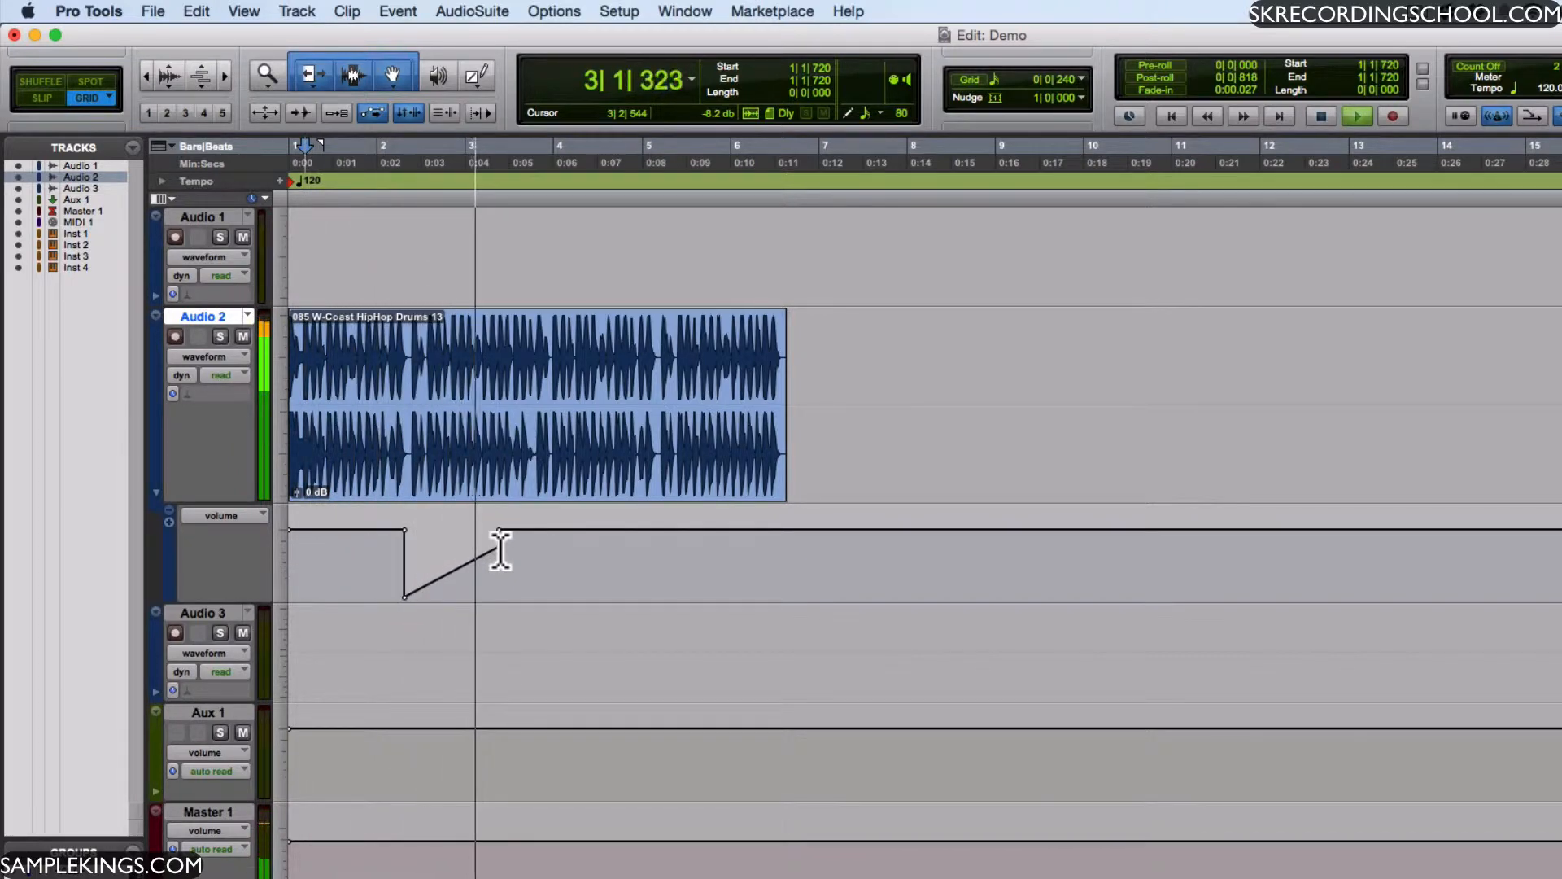
pyautogui.press('space')
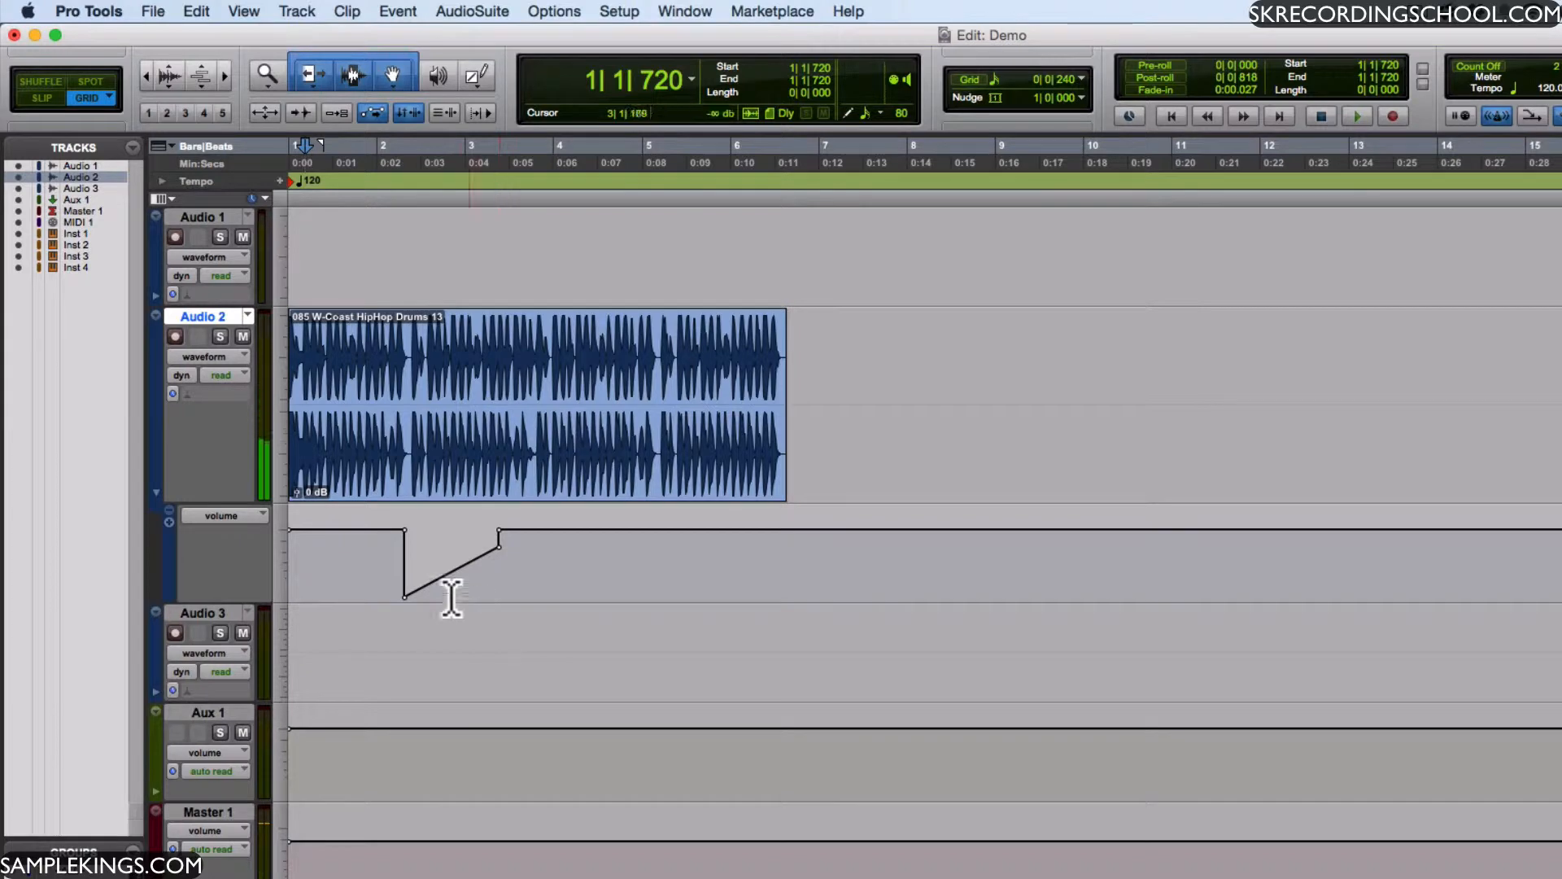
# - Undo the volume automation edits on Audio 2 and hide its automation lane
pyautogui.press('super+z')
pyautogui.press('super+z')
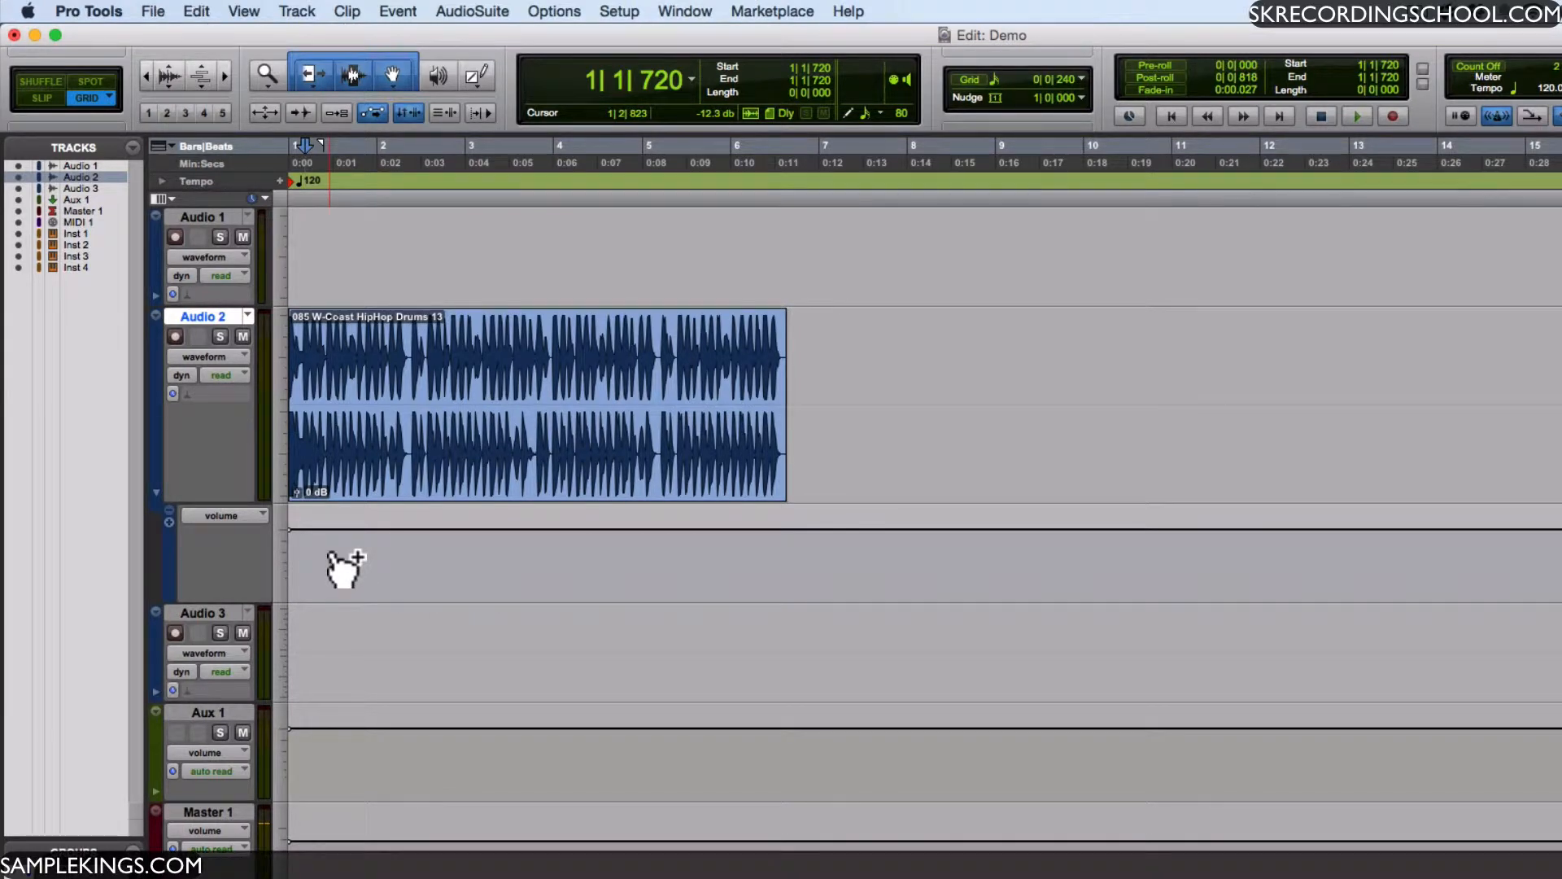
pyautogui.click(157, 493)
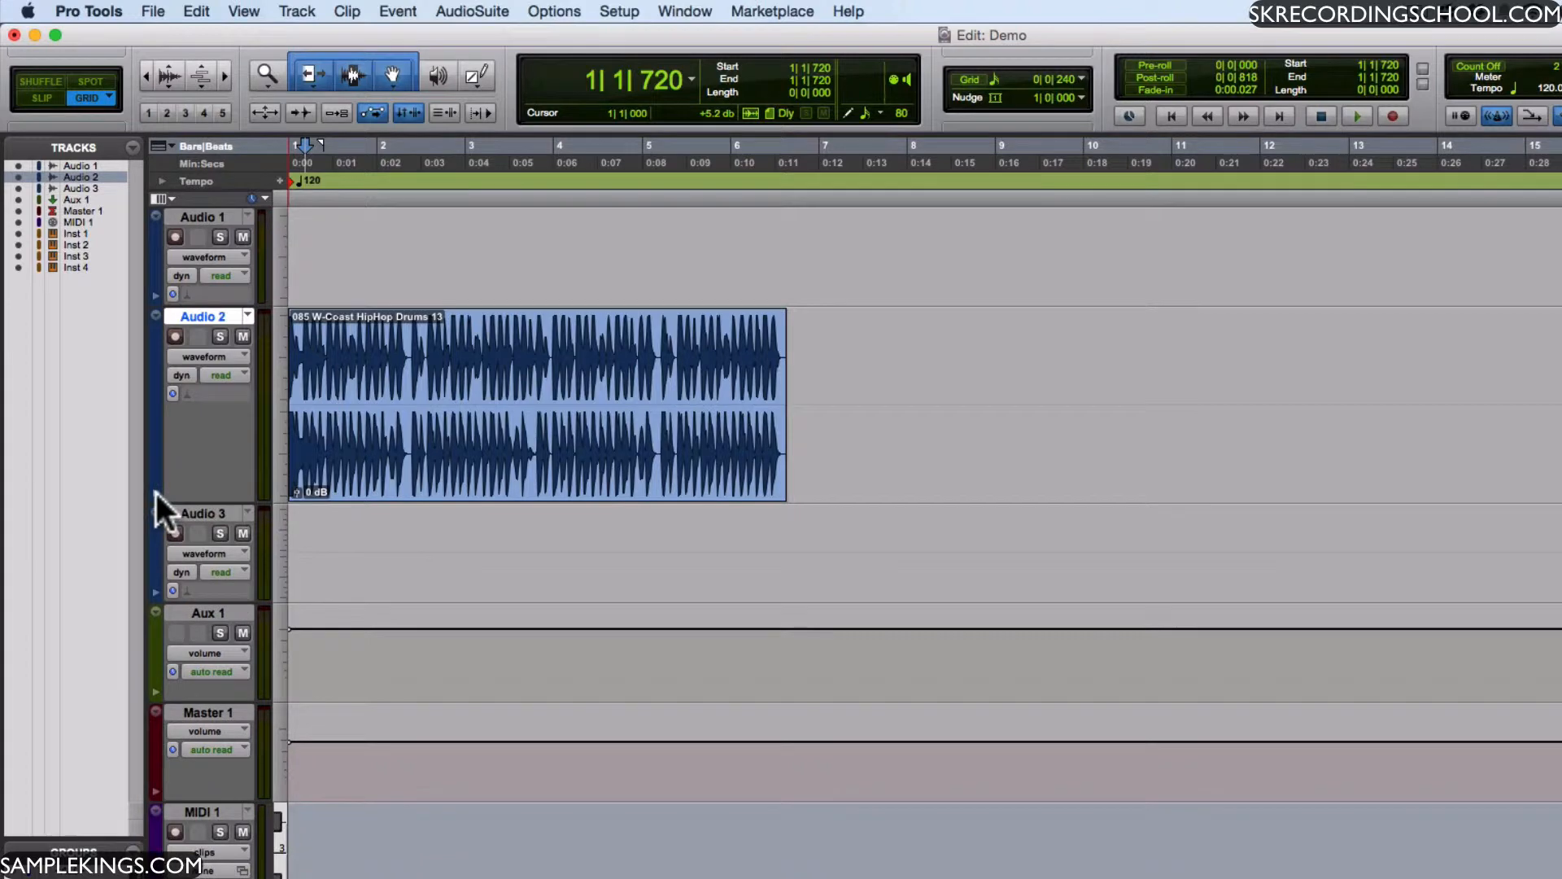
# - Switch the Audio 2 track view to volume and on to mute
pyautogui.click(239, 348)
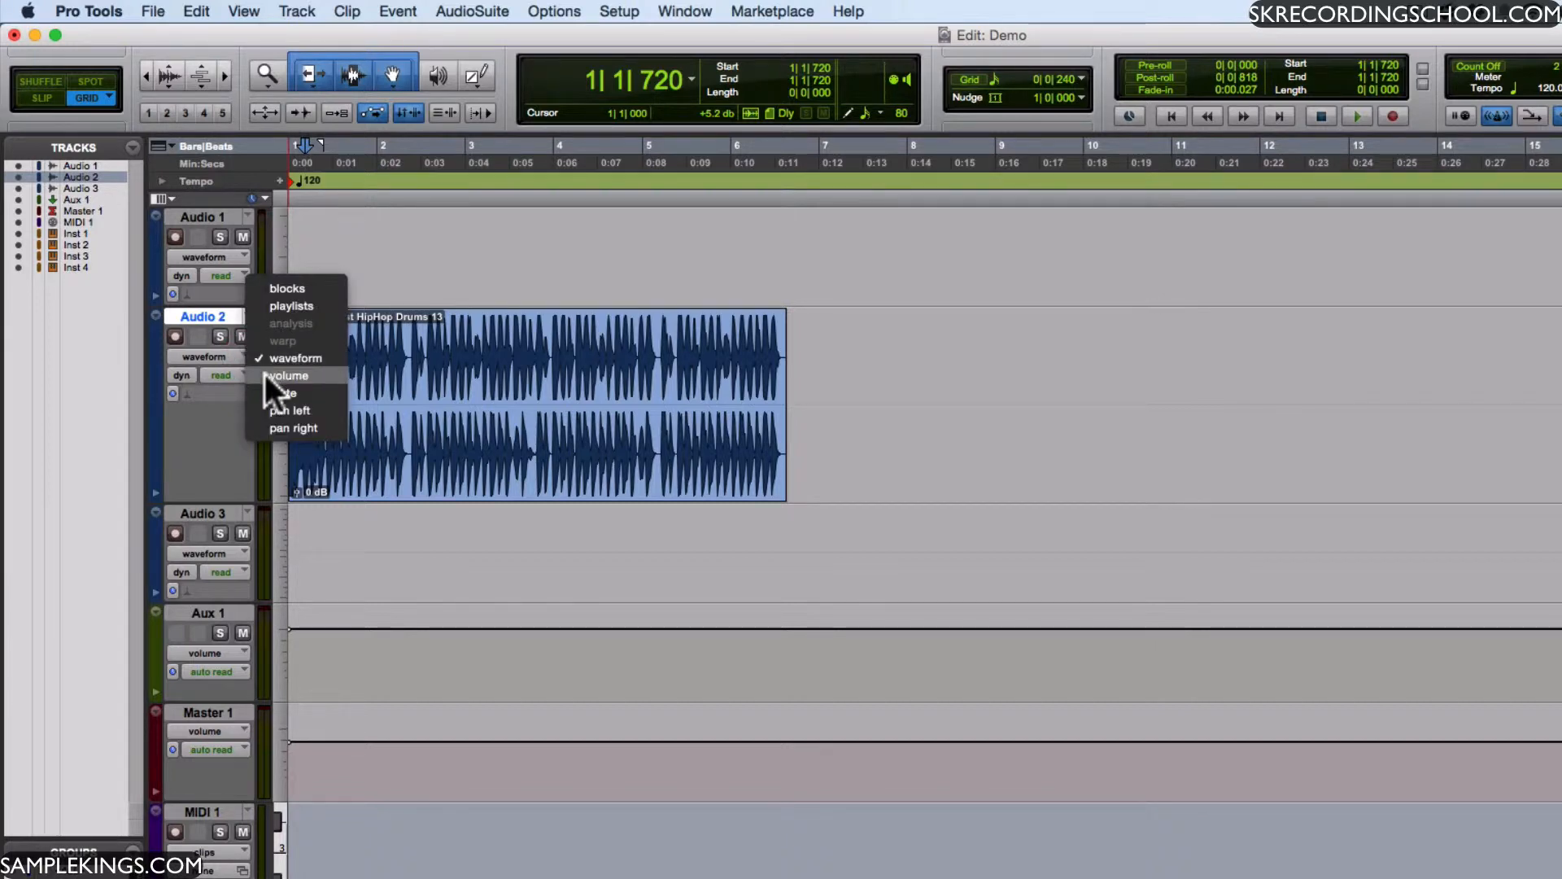
pyautogui.click(265, 373)
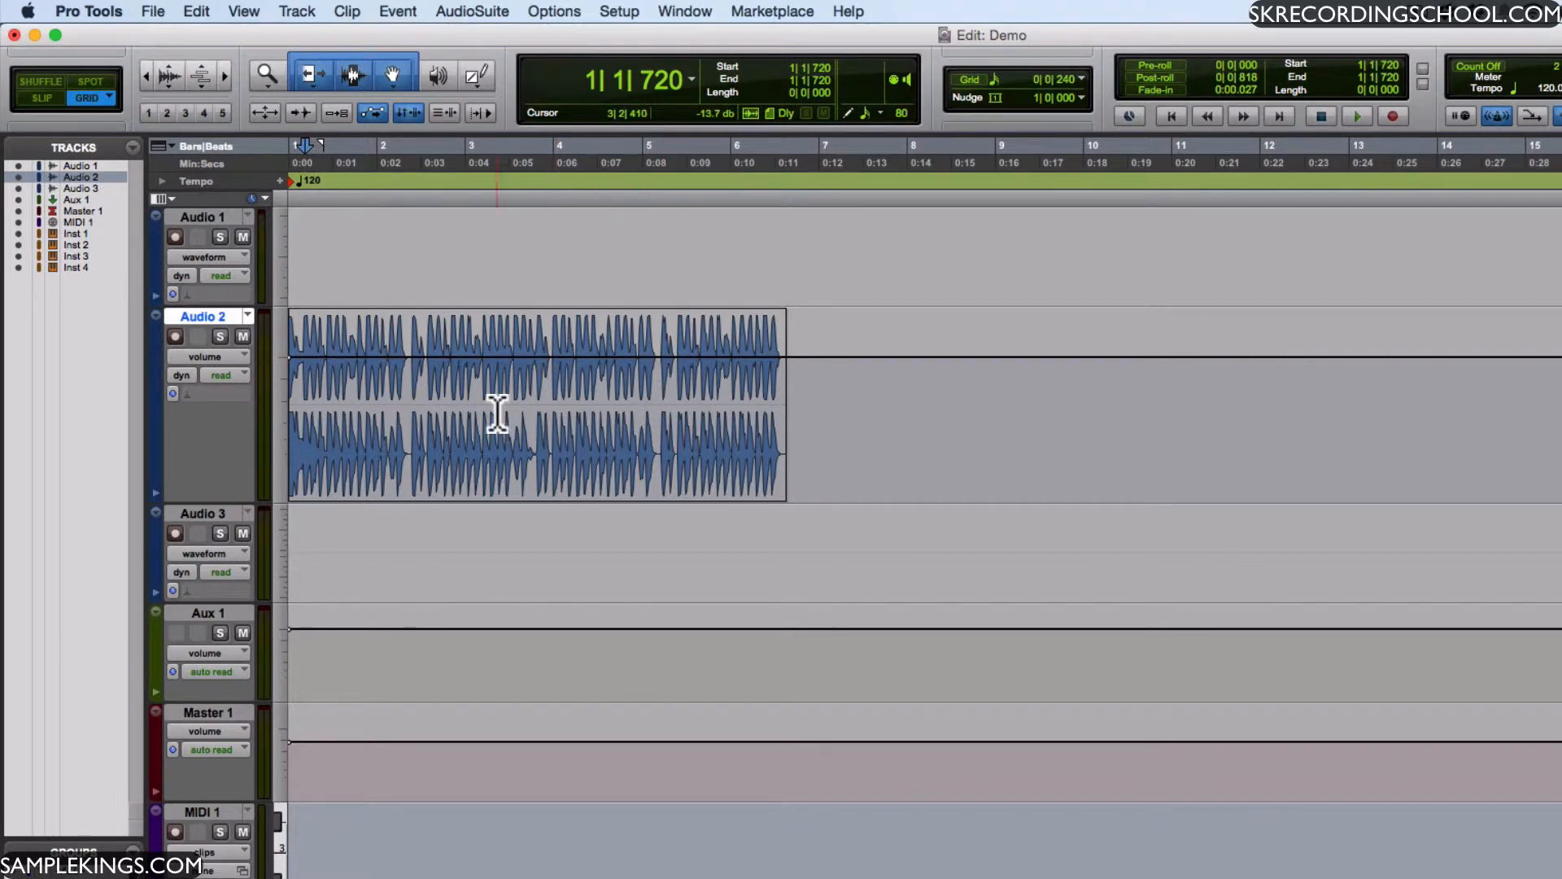
pyautogui.moveTo(241, 353); pyautogui.dragTo(267, 378)
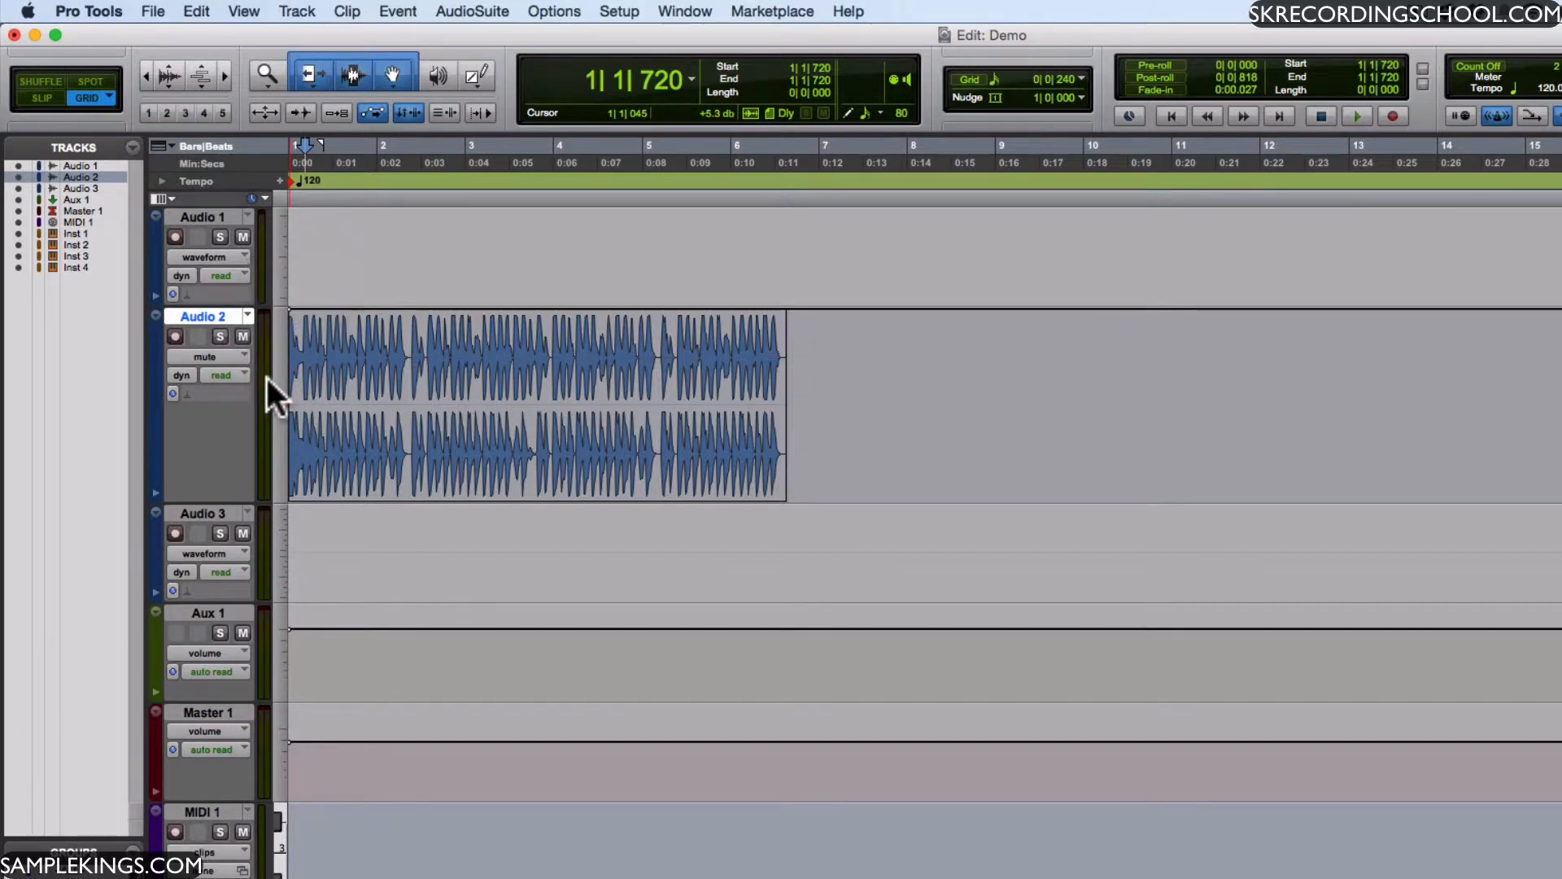
# - Mute Audio 2 from 2|2|480 to 3|4|720 by lowering that section of its mute automation
pyautogui.moveTo(365, 317); pyautogui.dragTo(366, 398)
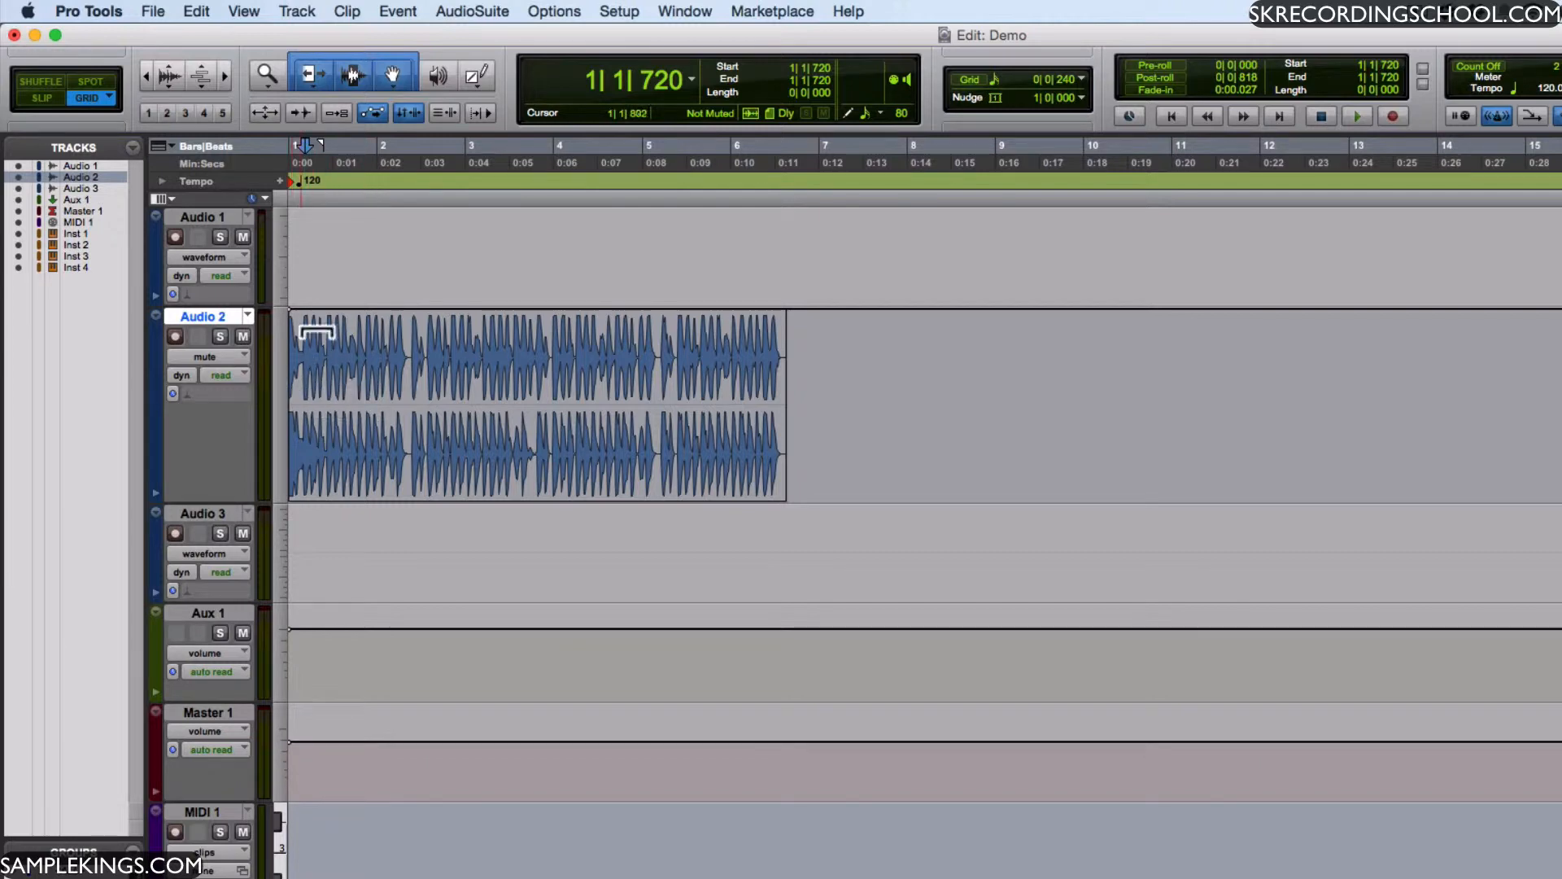
pyautogui.moveTo(414, 386); pyautogui.dragTo(545, 407)
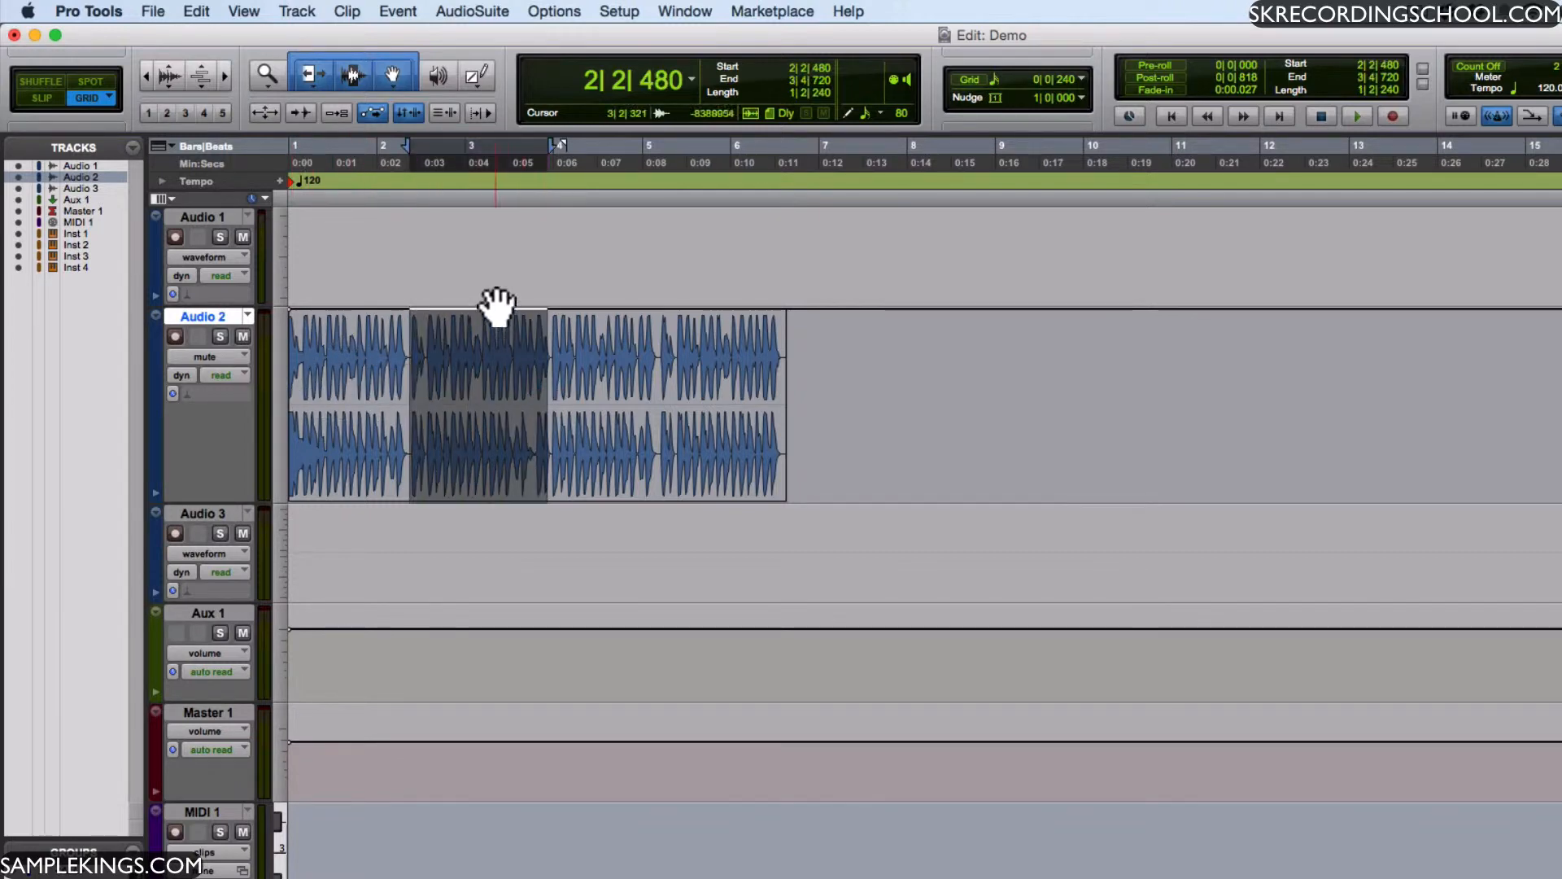
pyautogui.moveTo(484, 318); pyautogui.dragTo(487, 503)
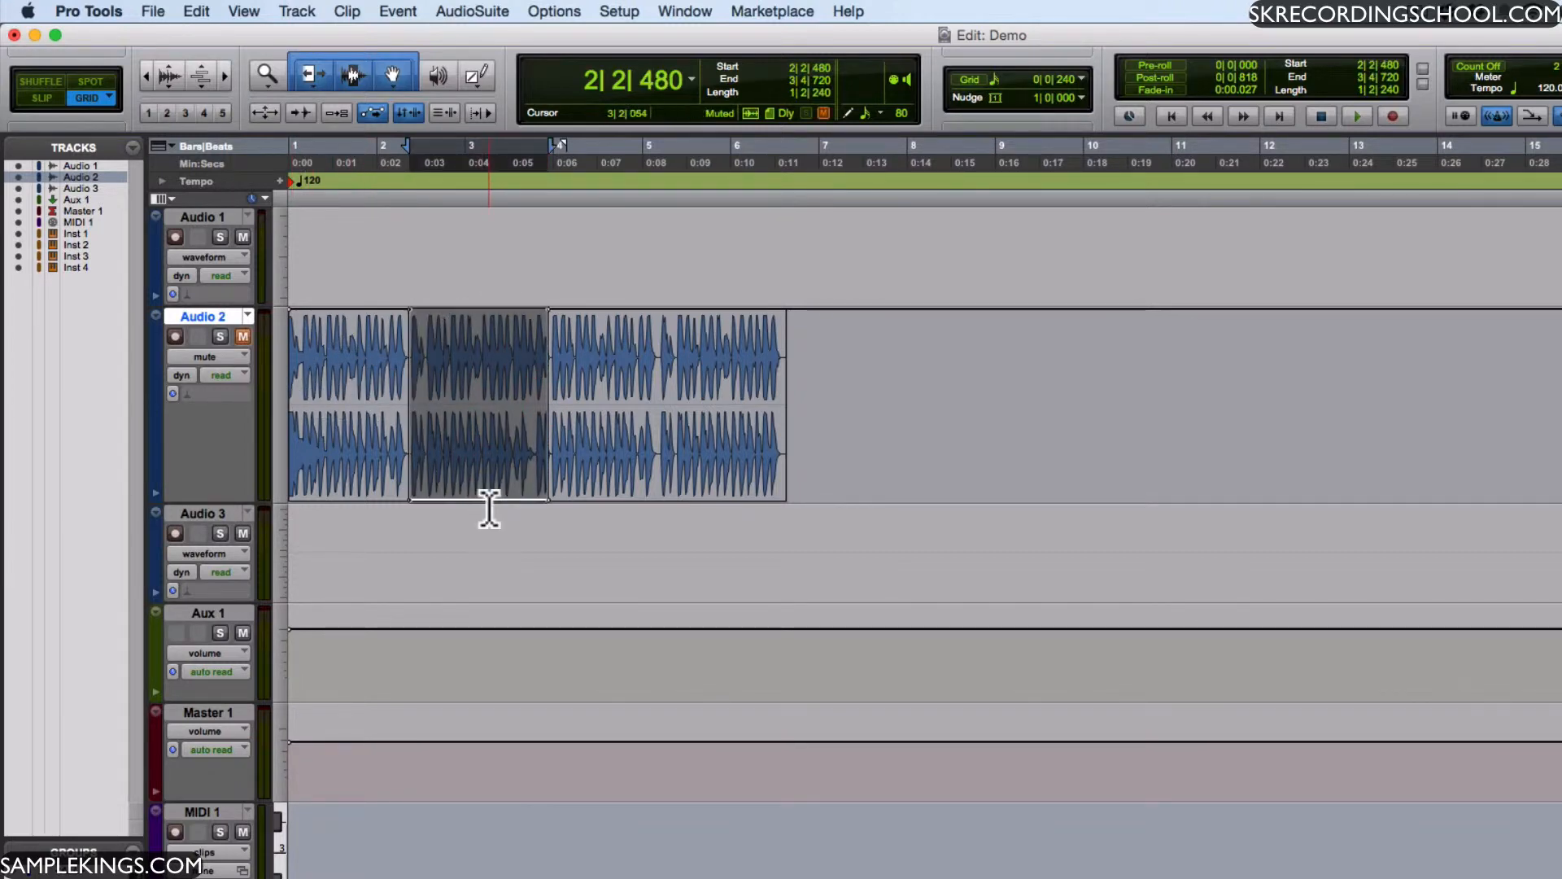
# - Play back the muted section and again from 1|3|000, and undo the mute automation
pyautogui.press('space')
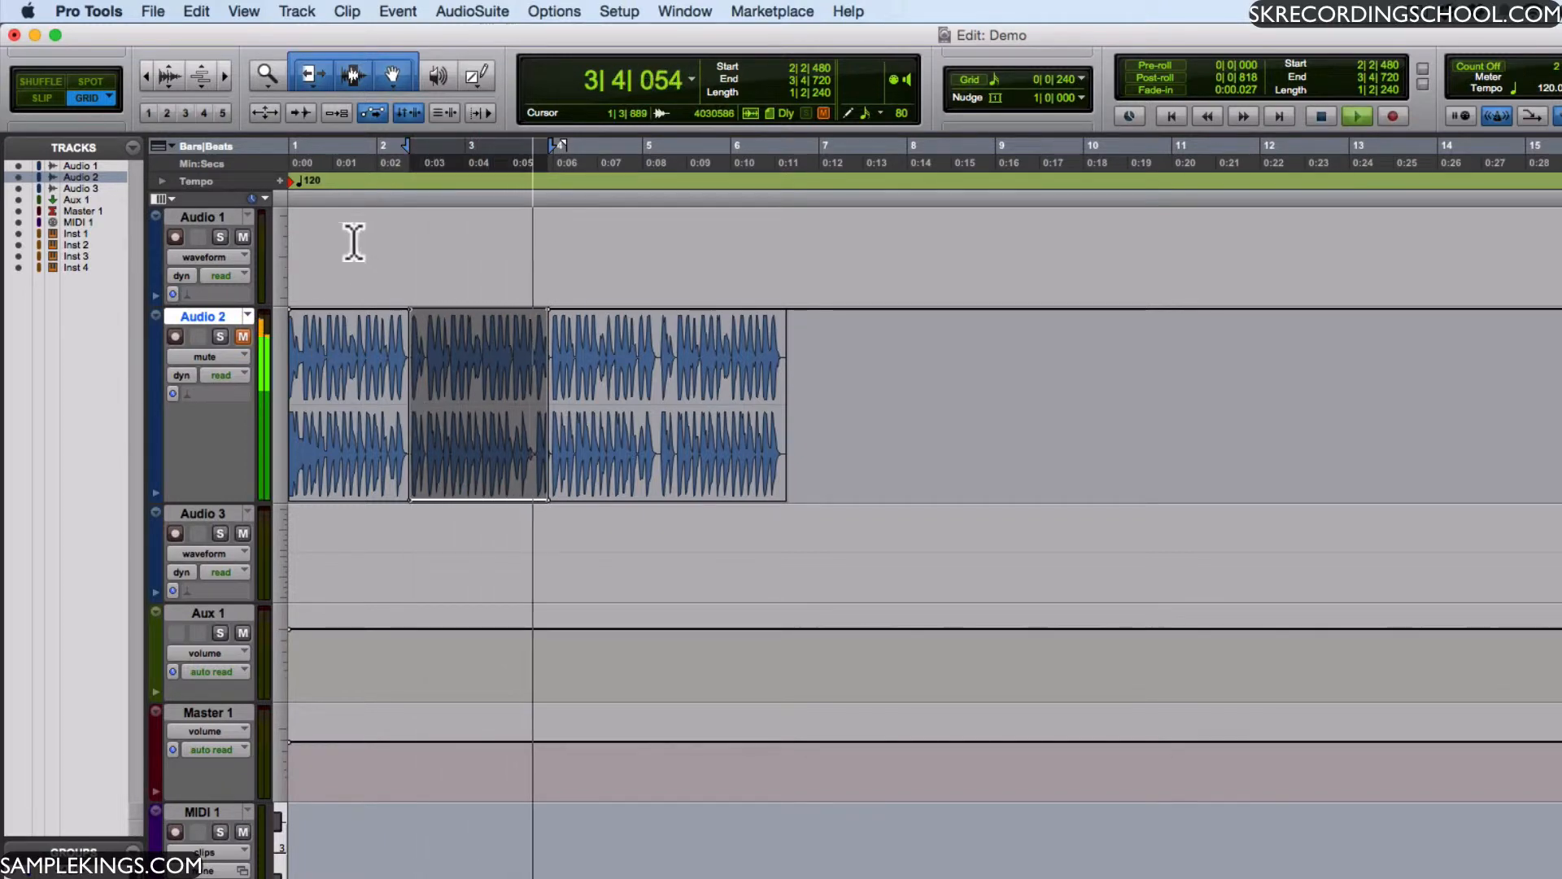
pyautogui.press('space')
pyautogui.click(336, 160)
pyautogui.press('space')
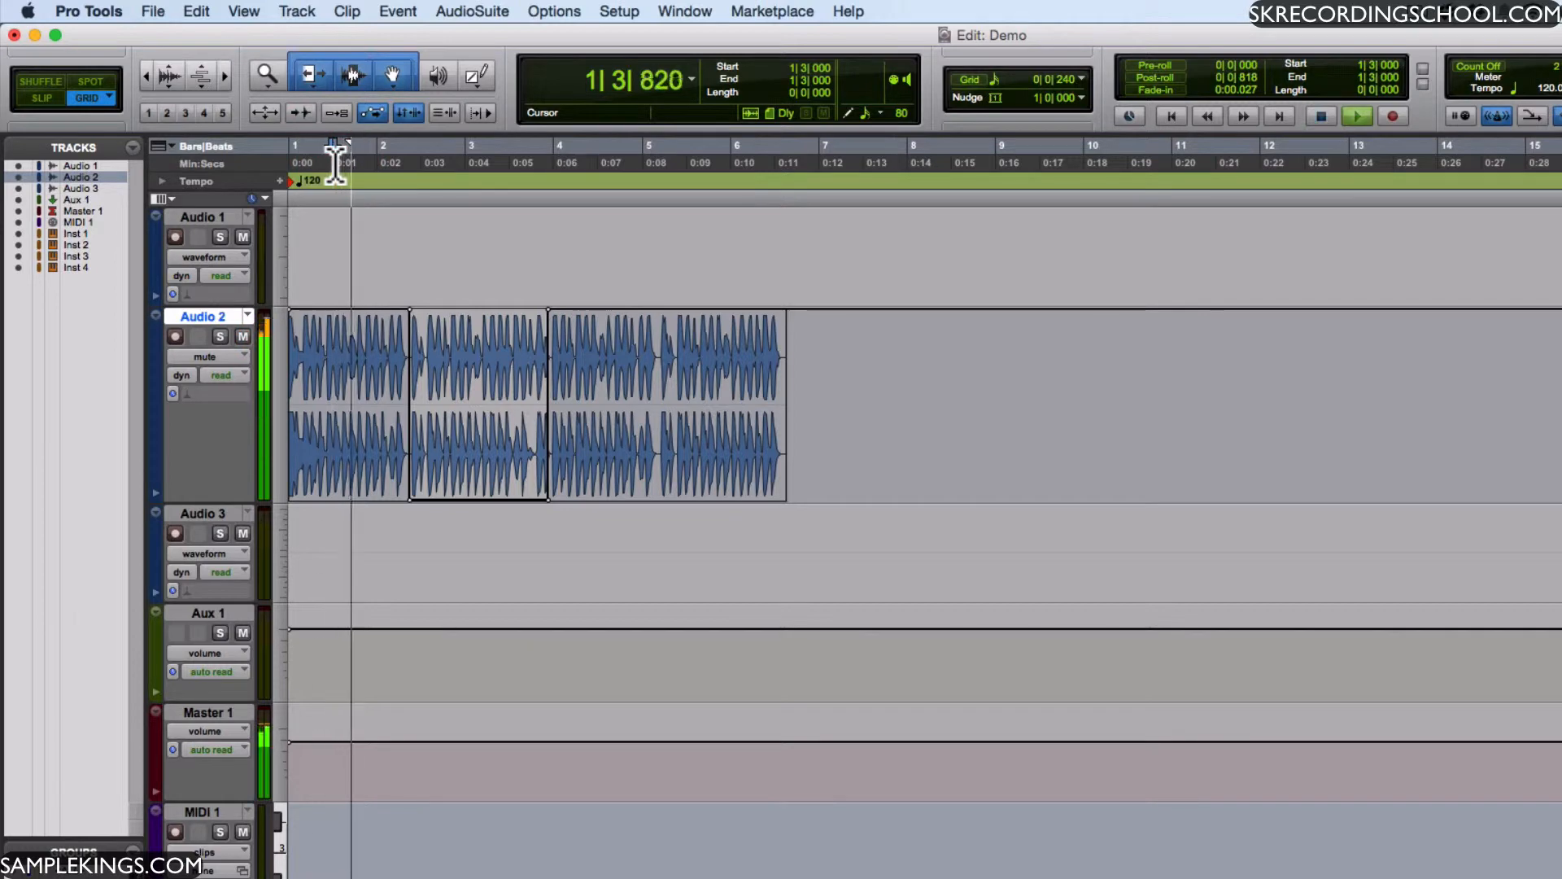
pyautogui.press('space')
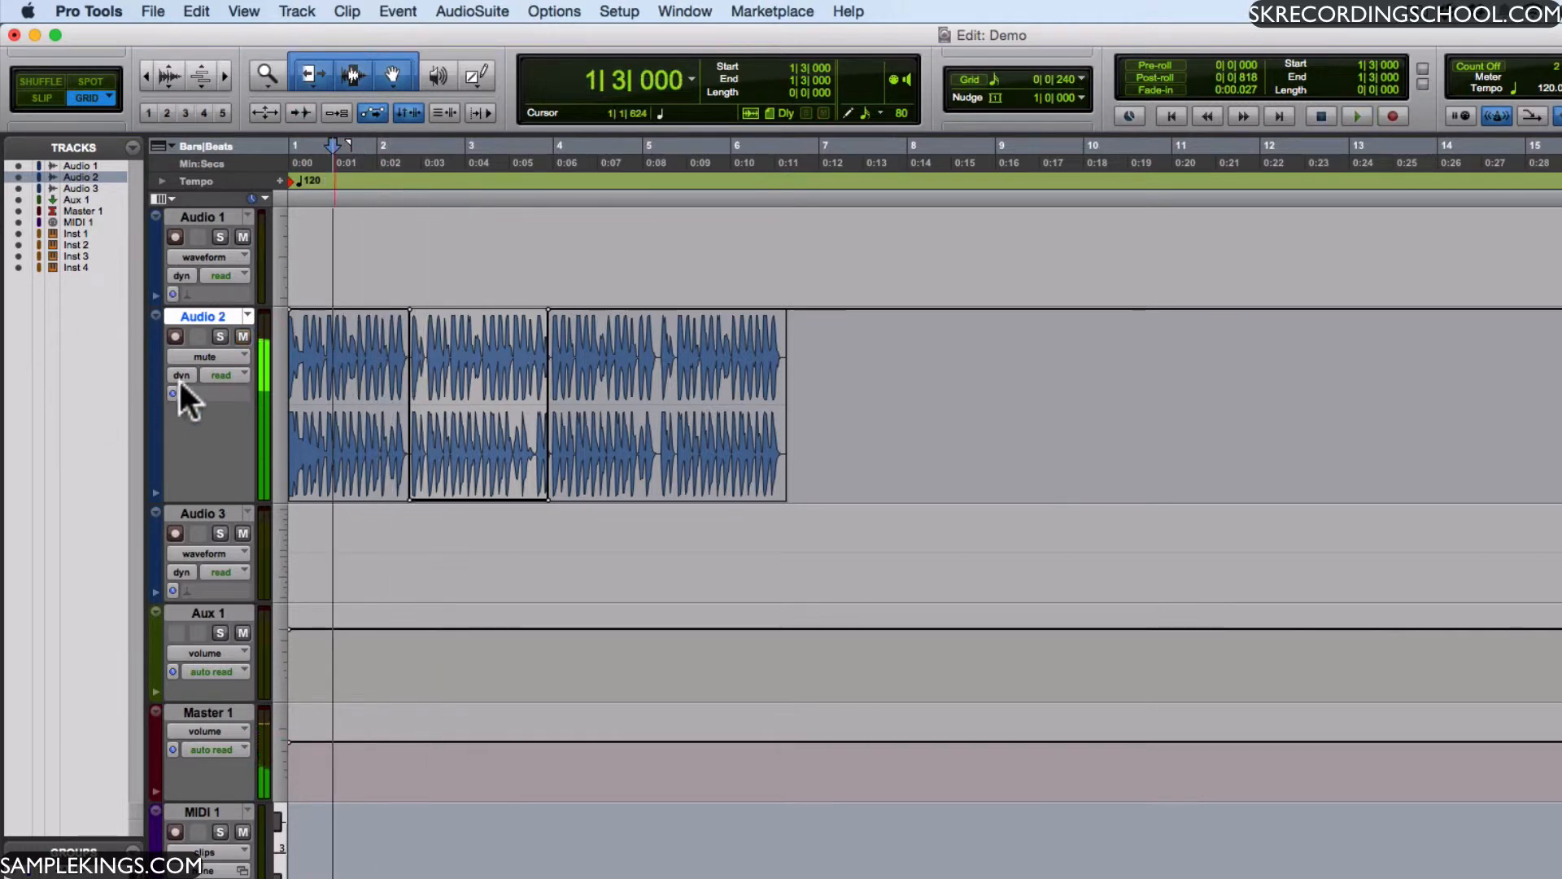
pyautogui.press('super+z')
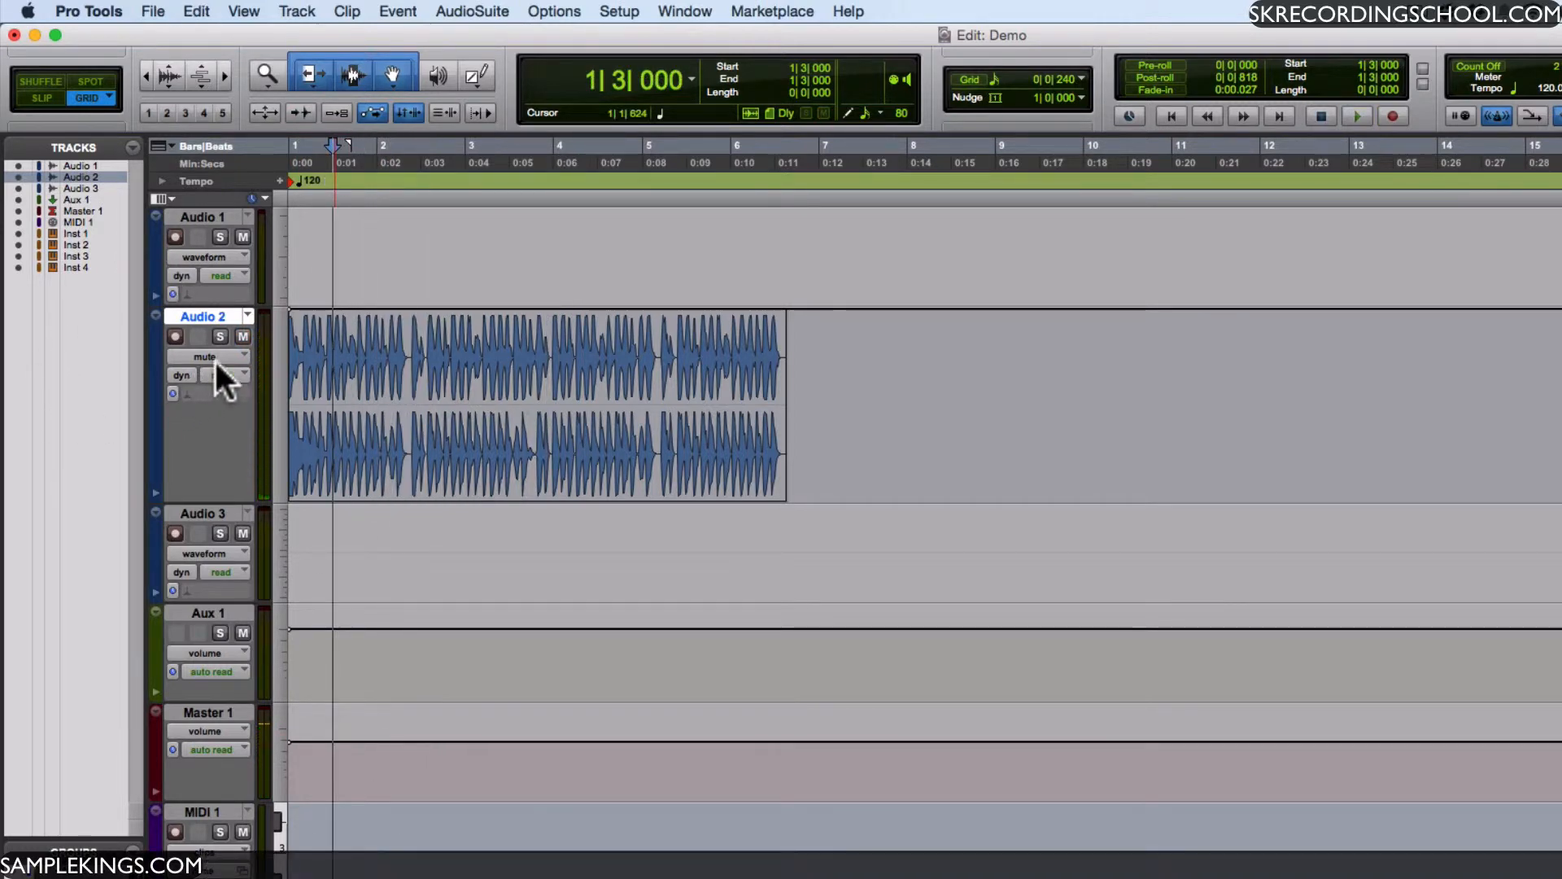
# - Show Audio 2 in the pan left, pan right and blocks track views, one after another
pyautogui.click(239, 350)
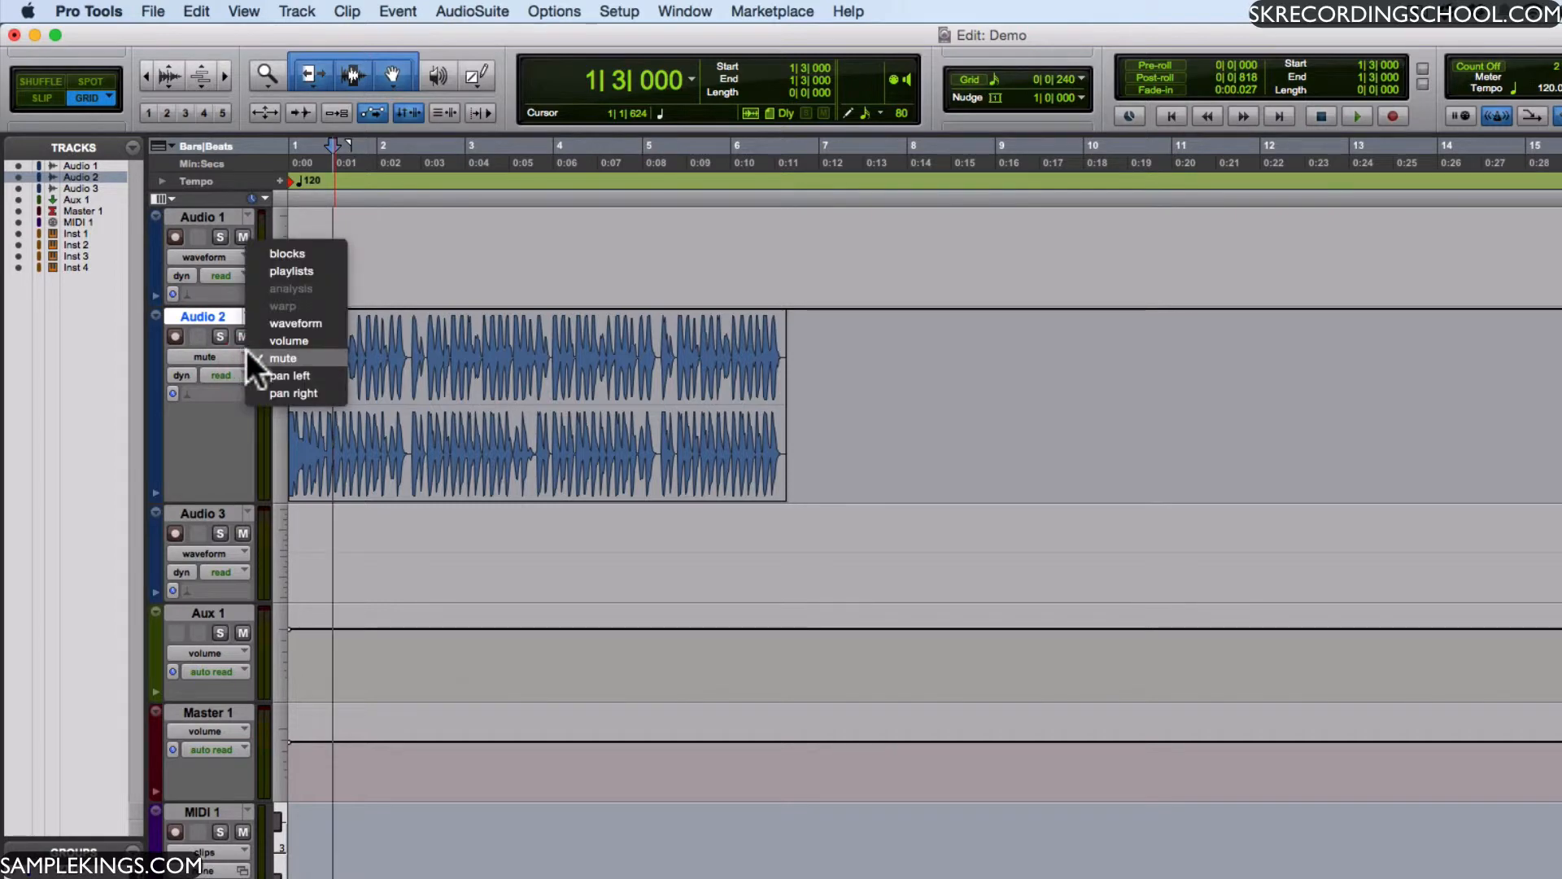
pyautogui.click(286, 378)
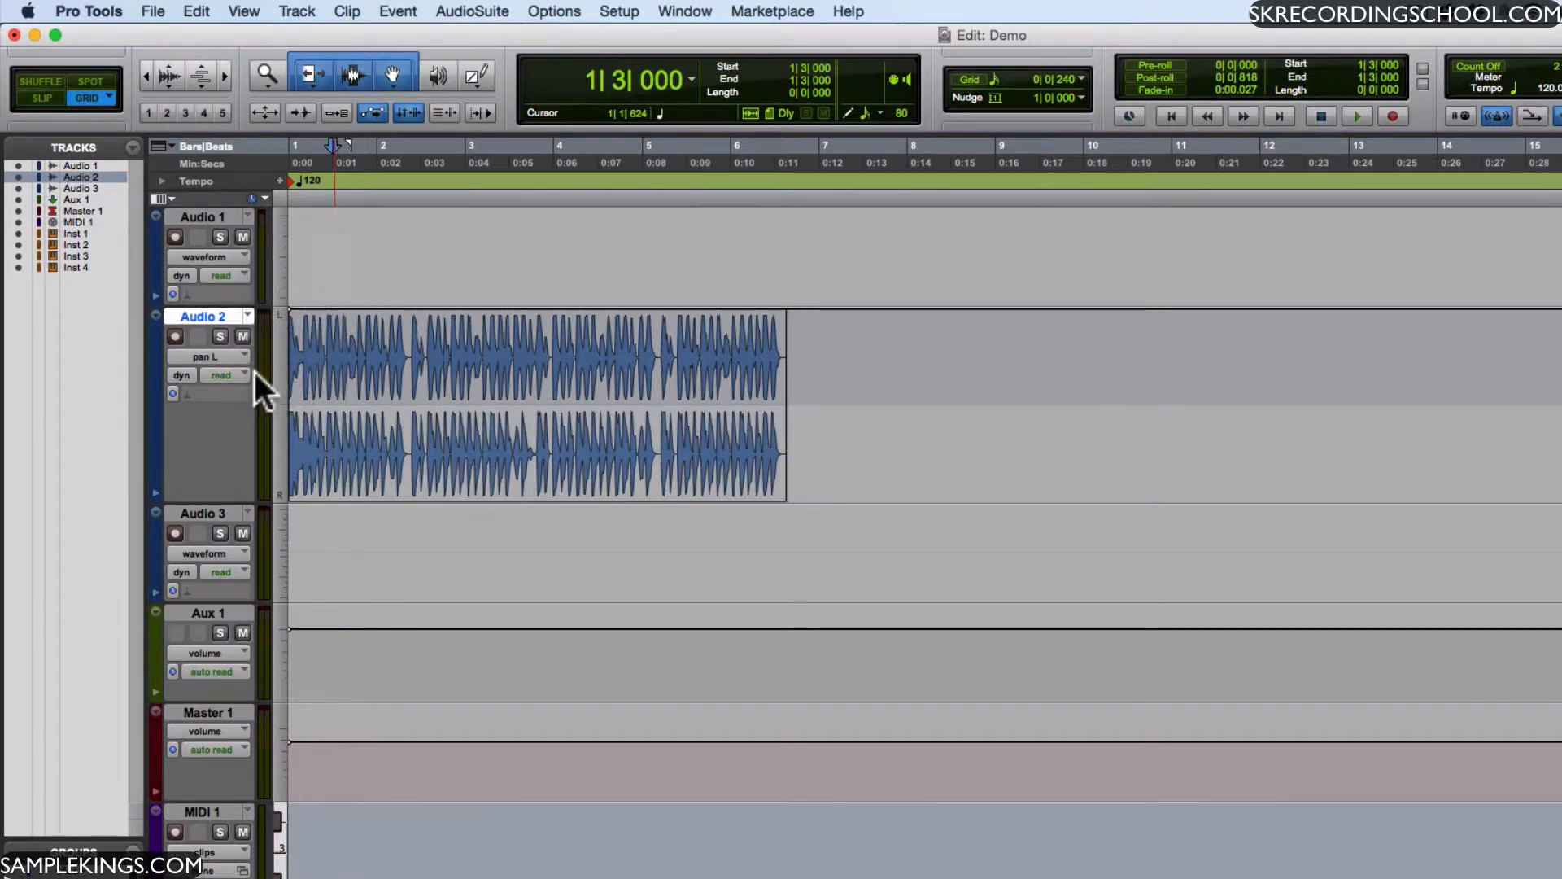
pyautogui.click(241, 370)
pyautogui.click(209, 351)
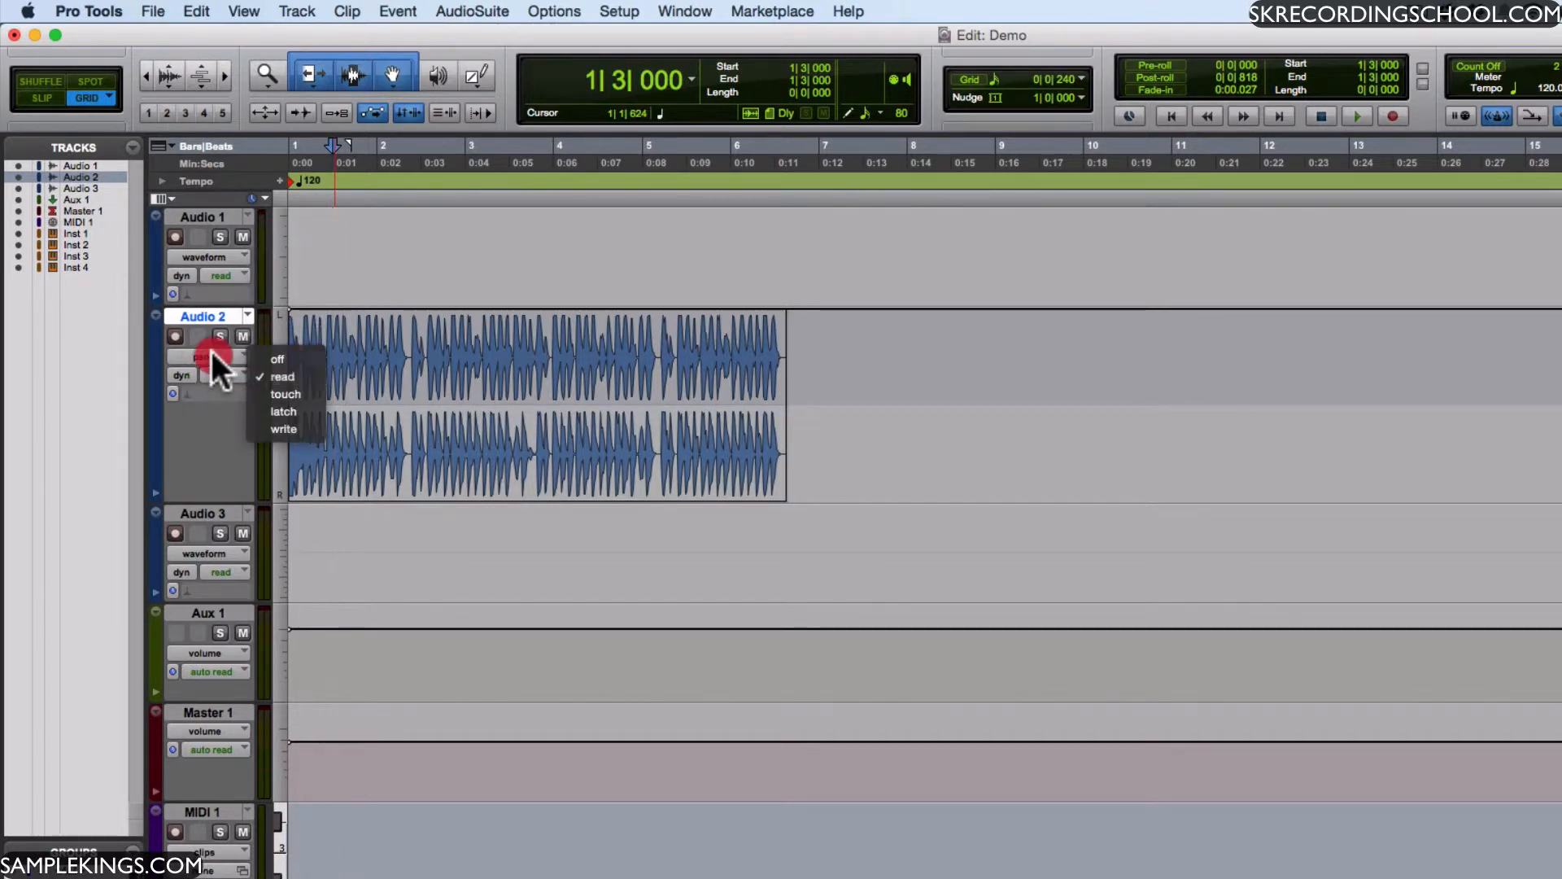
pyautogui.click(241, 353)
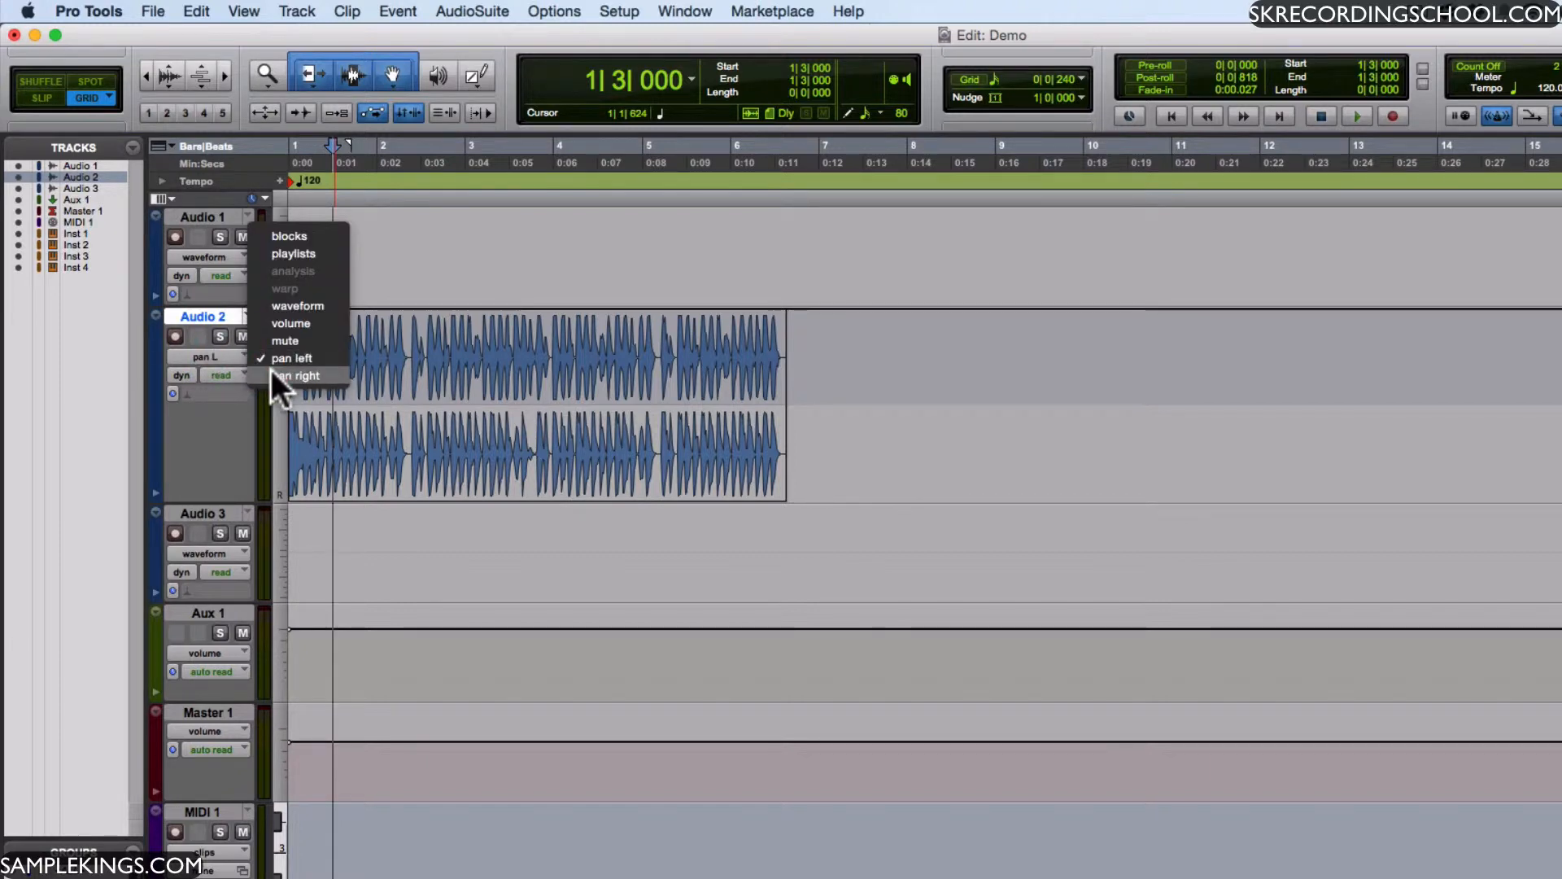
pyautogui.click(271, 370)
pyautogui.click(244, 357)
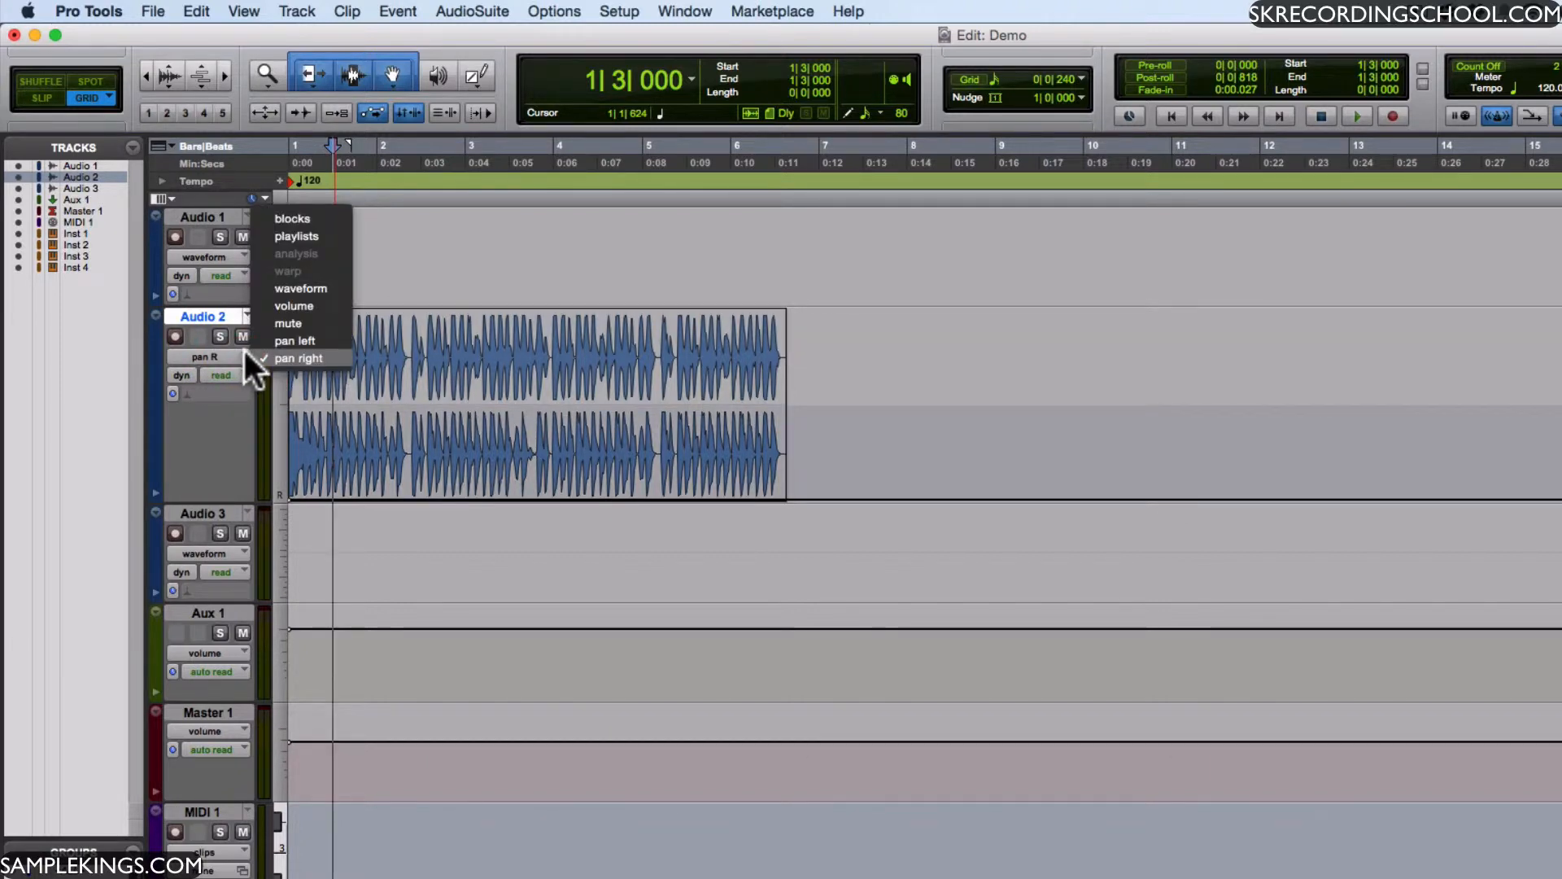
pyautogui.click(293, 218)
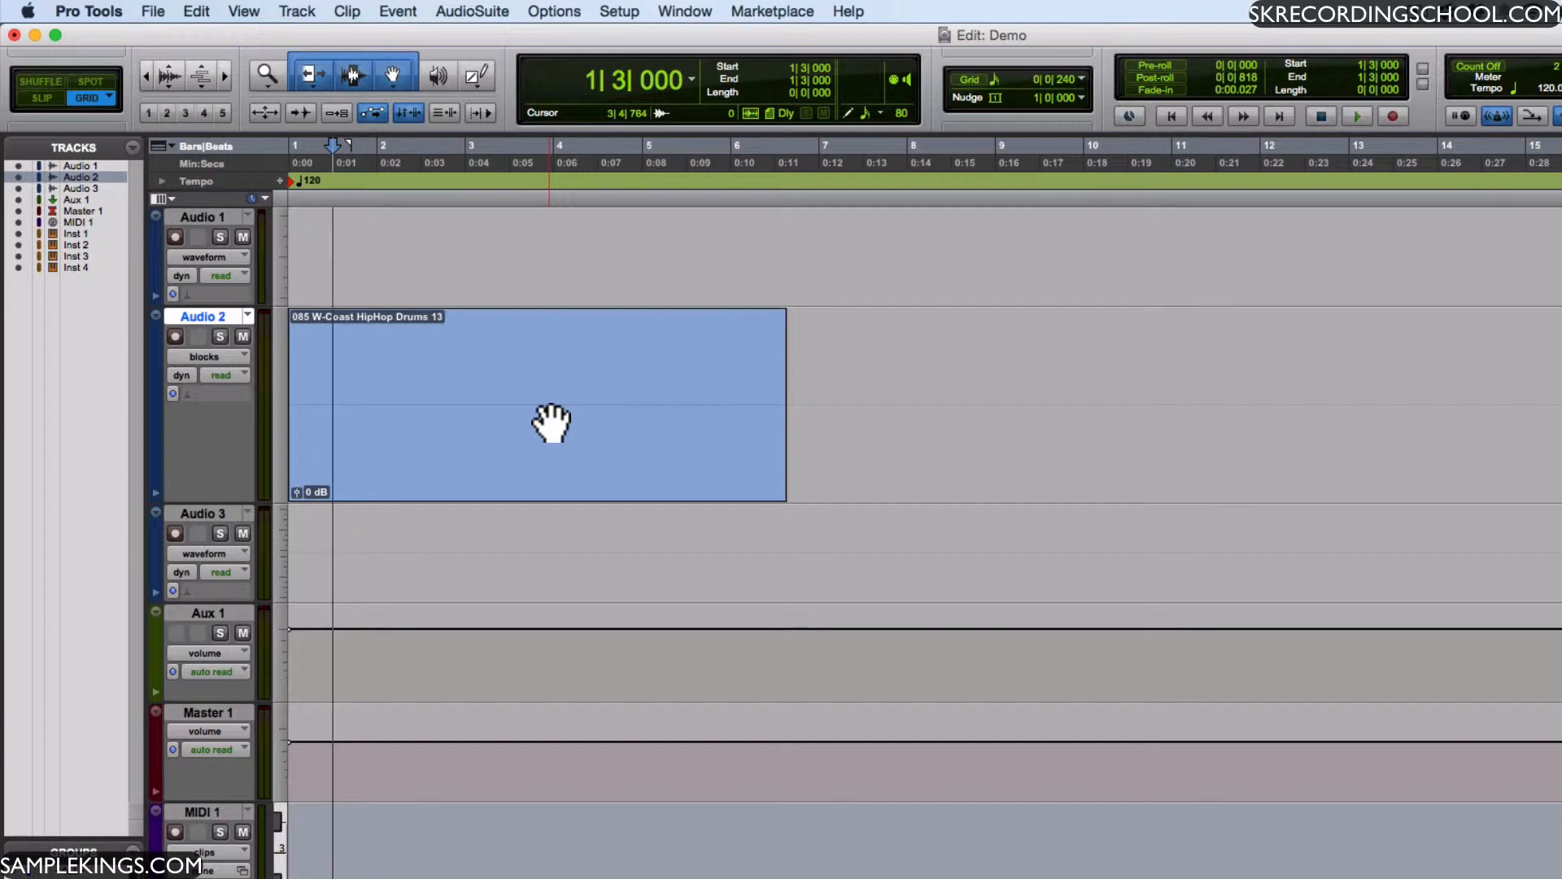
# - Switch the Audio 2 track view to playlists and look at the track's playlist options
pyautogui.click(246, 354)
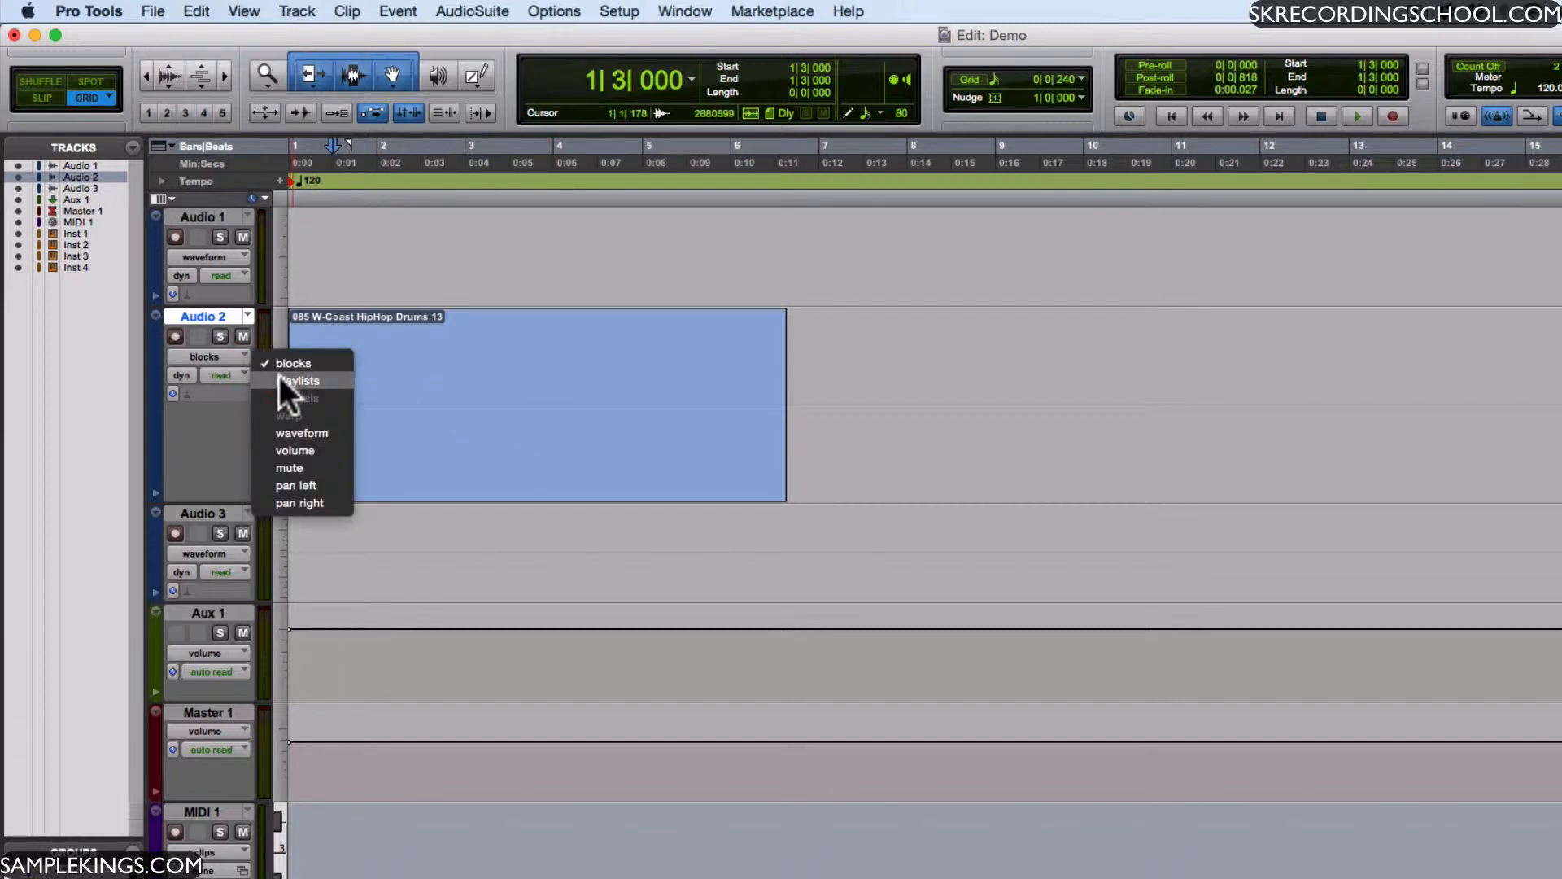
pyautogui.click(280, 376)
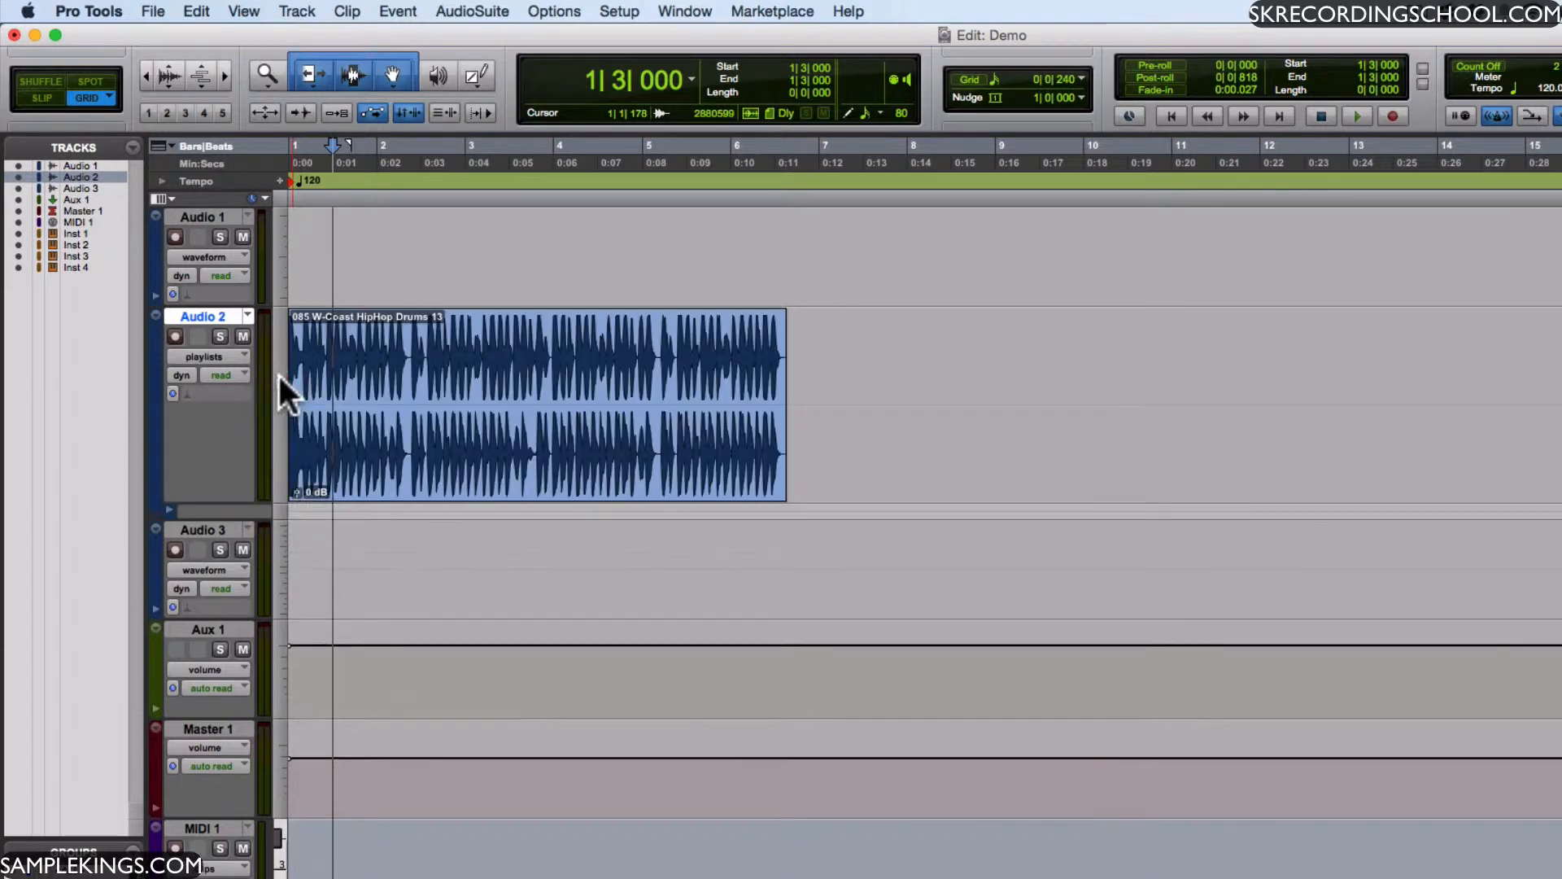
pyautogui.click(246, 311)
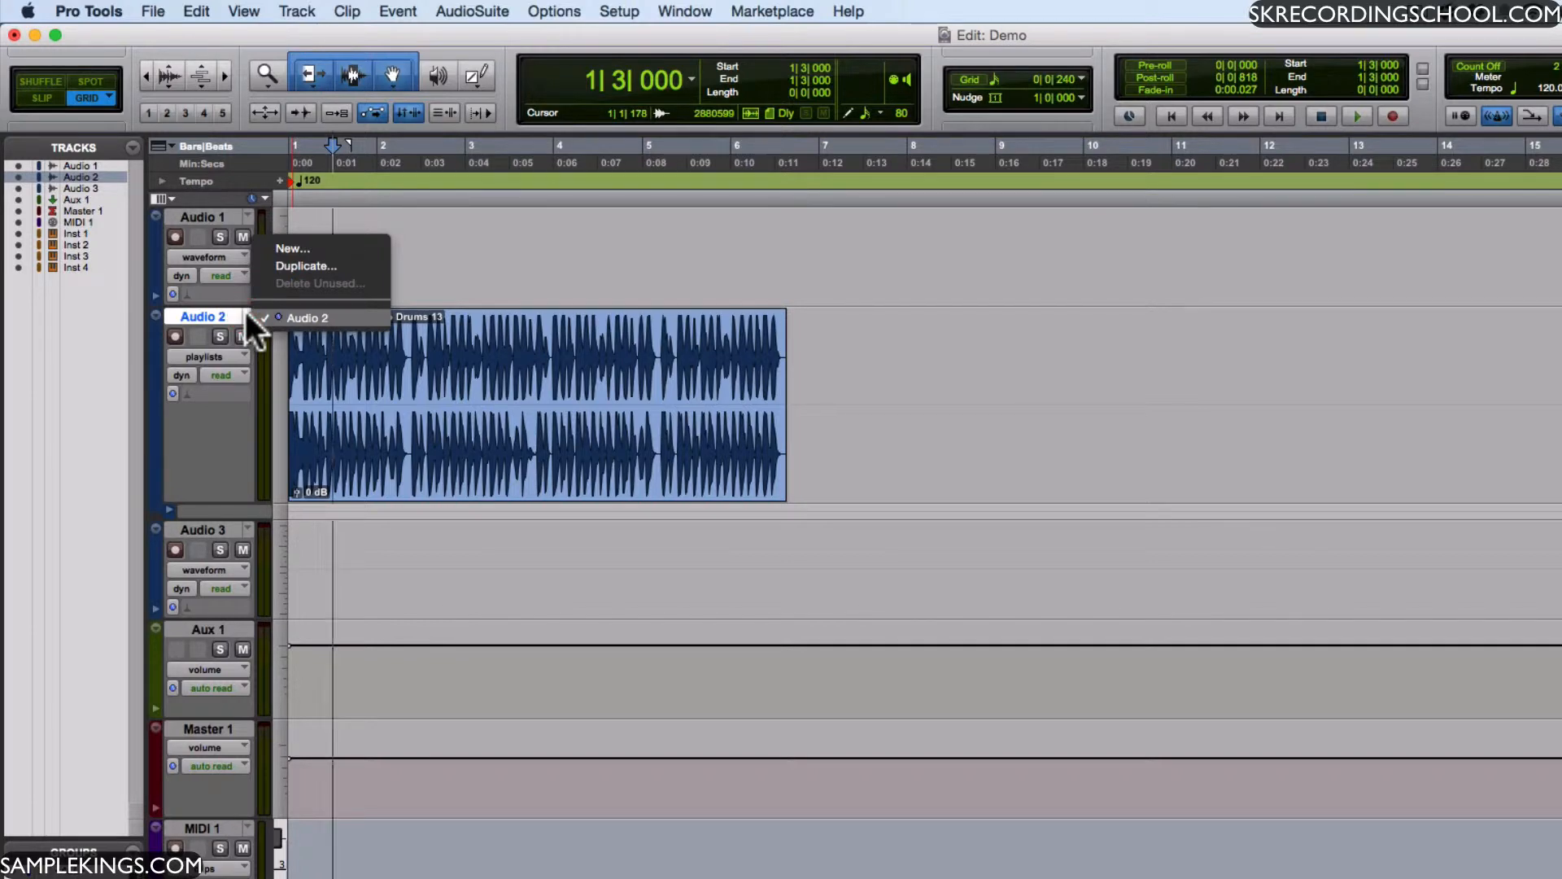
pyautogui.click(232, 310)
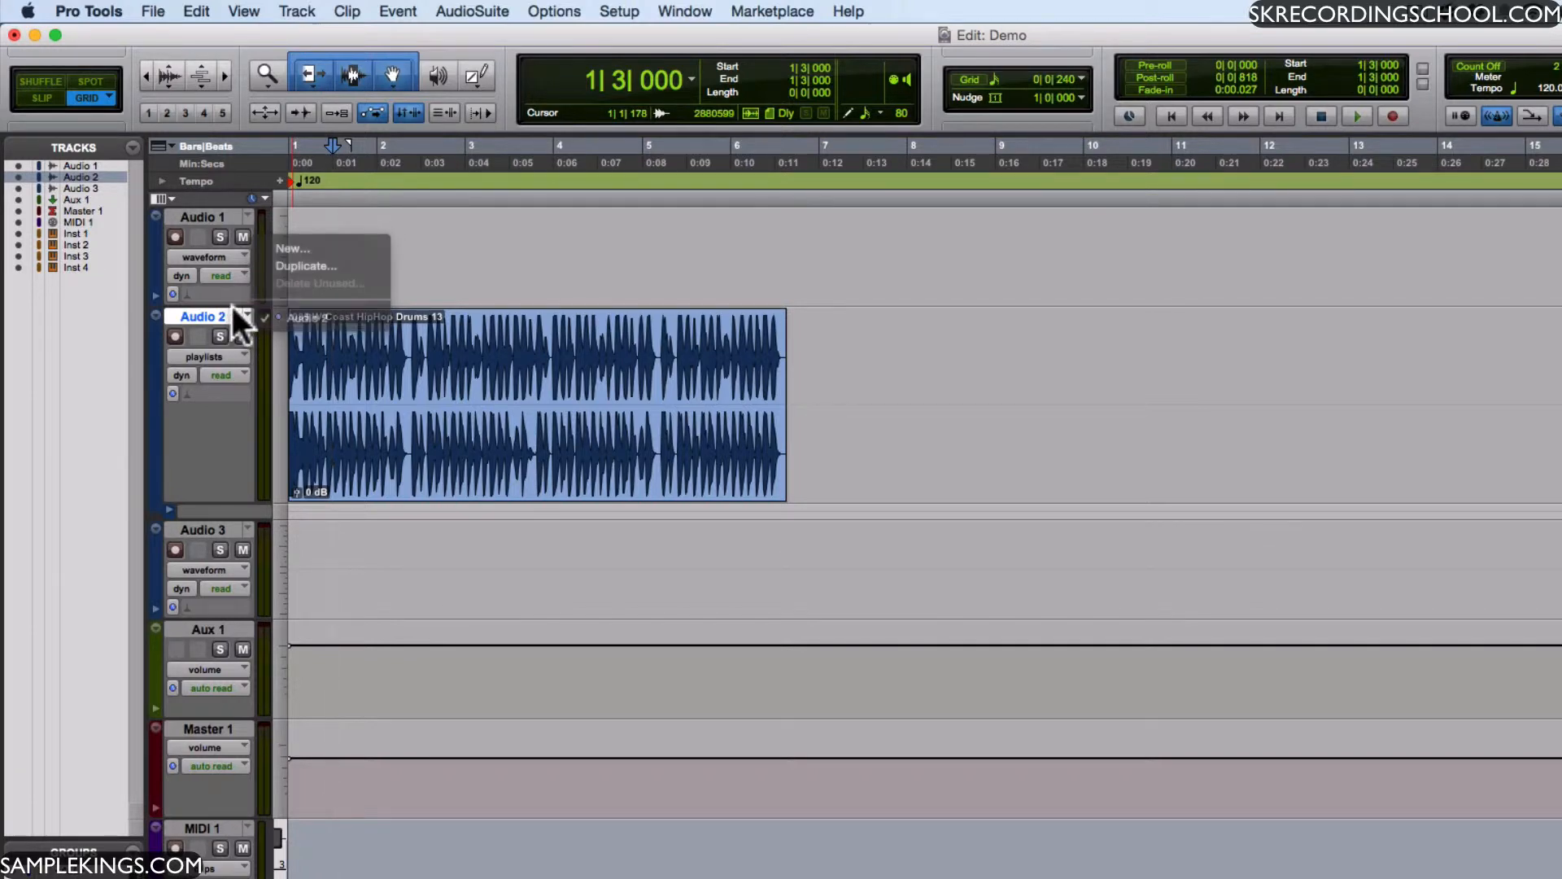
# - Solo and unsolo Audio 2, and play back from 1|3|000 while muting and unmuting the track
pyautogui.click(220, 336)
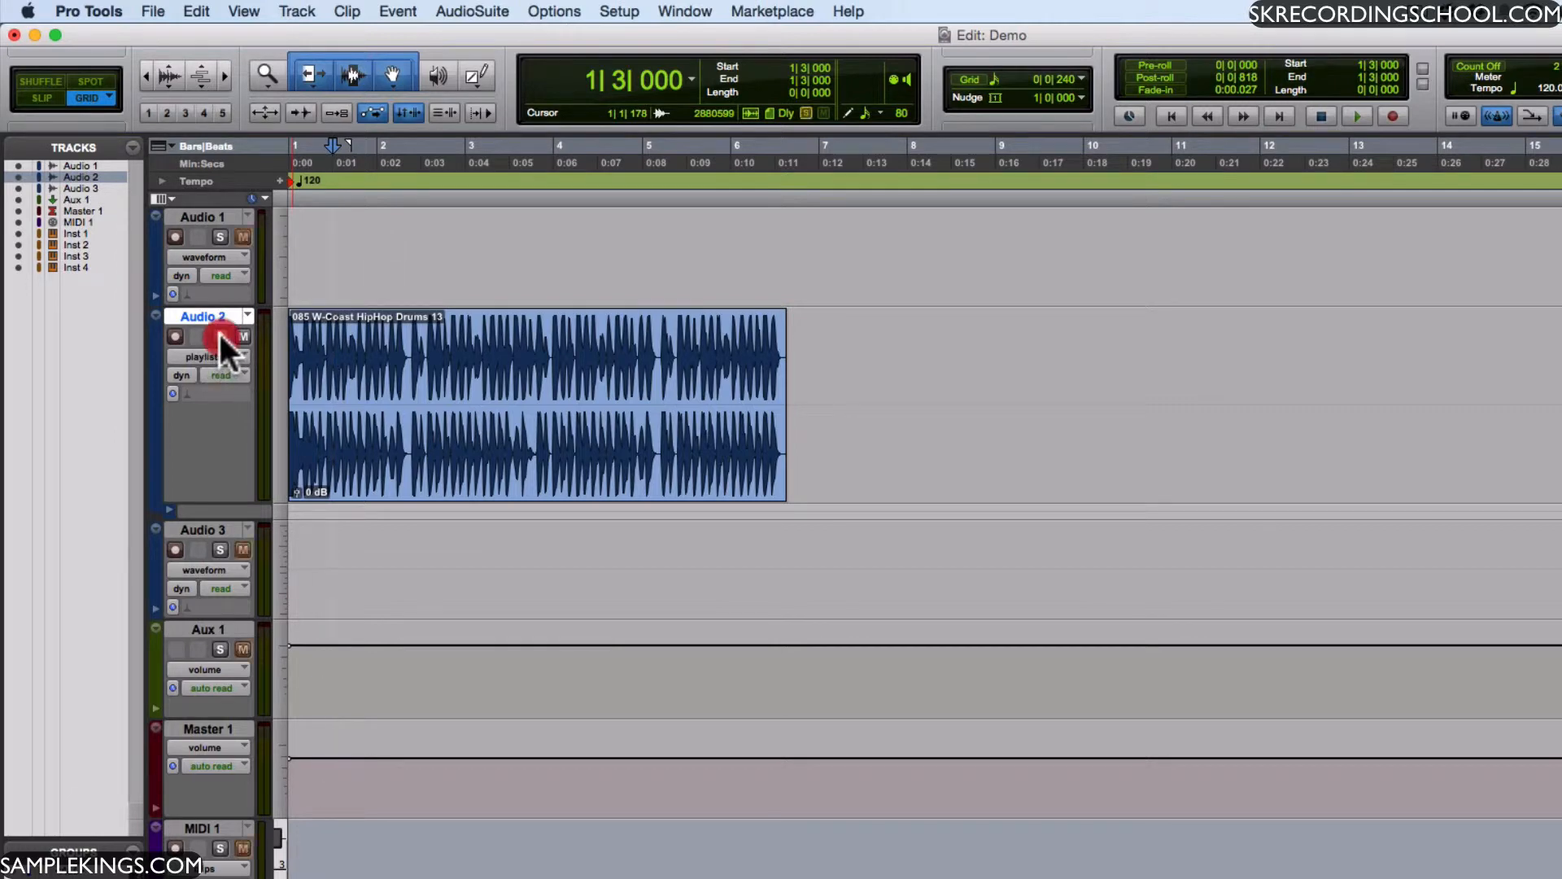
pyautogui.click(218, 336)
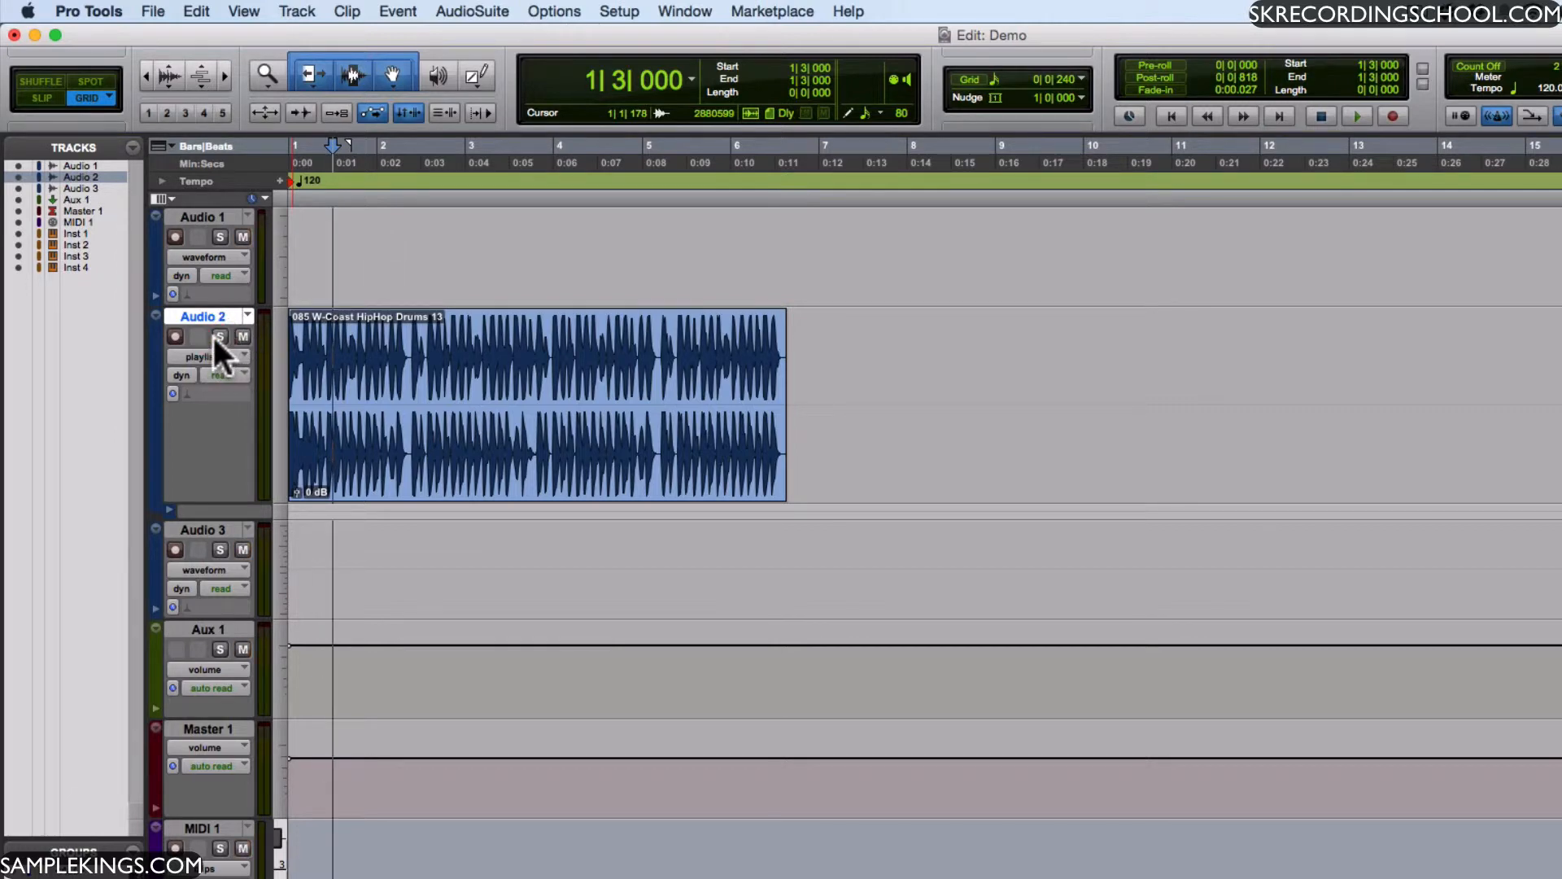
pyautogui.press('space')
pyautogui.click(241, 337)
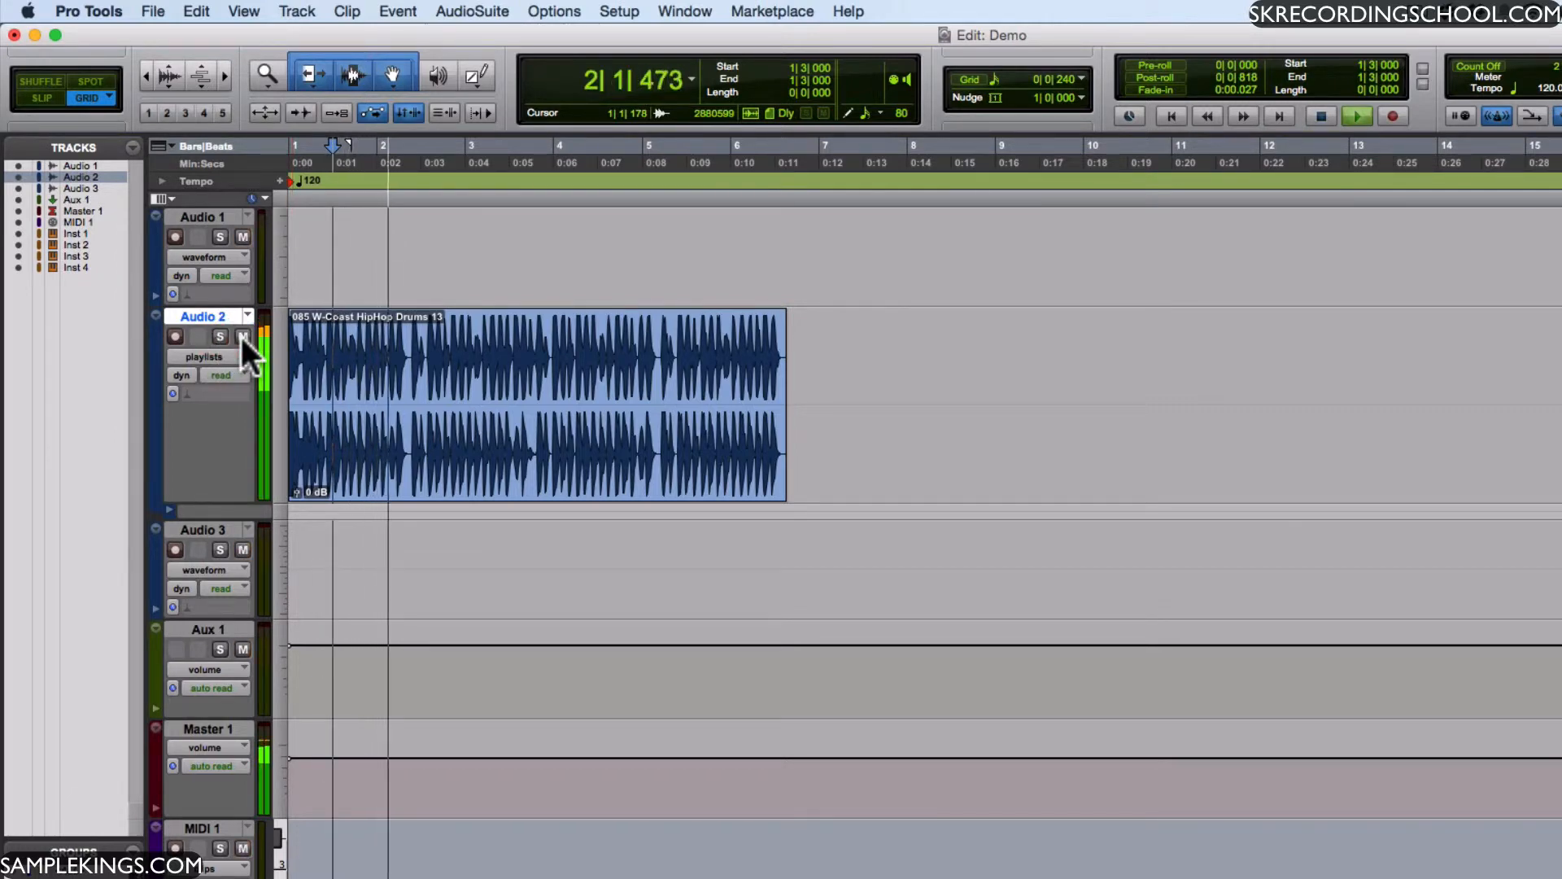
pyautogui.click(241, 337)
pyautogui.press('space')
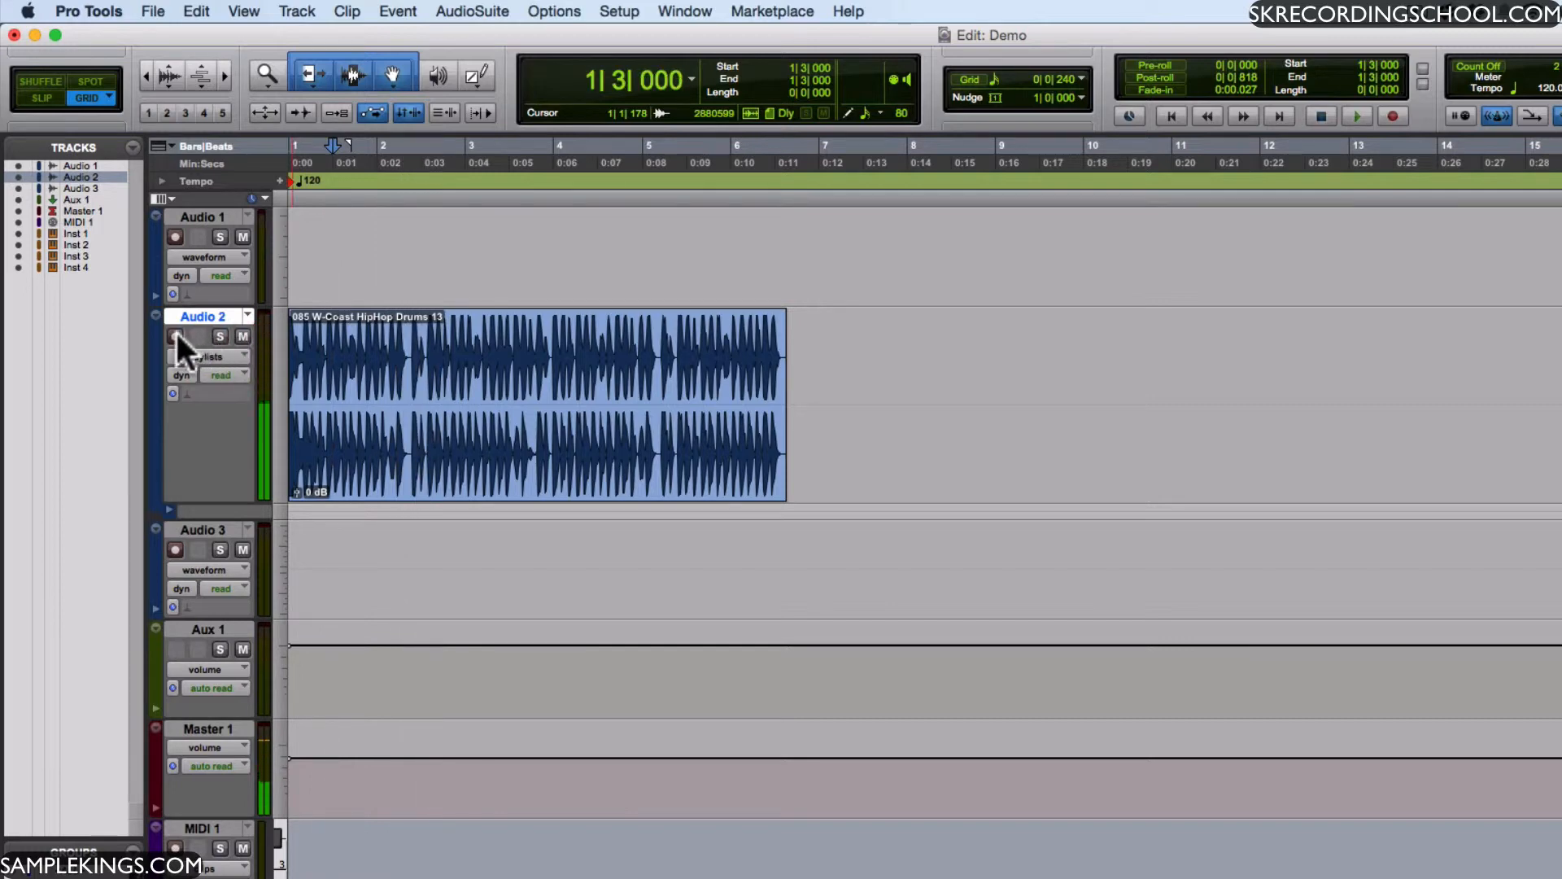
# - Try to record-enable the Audio 2 track
pyautogui.click(176, 335)
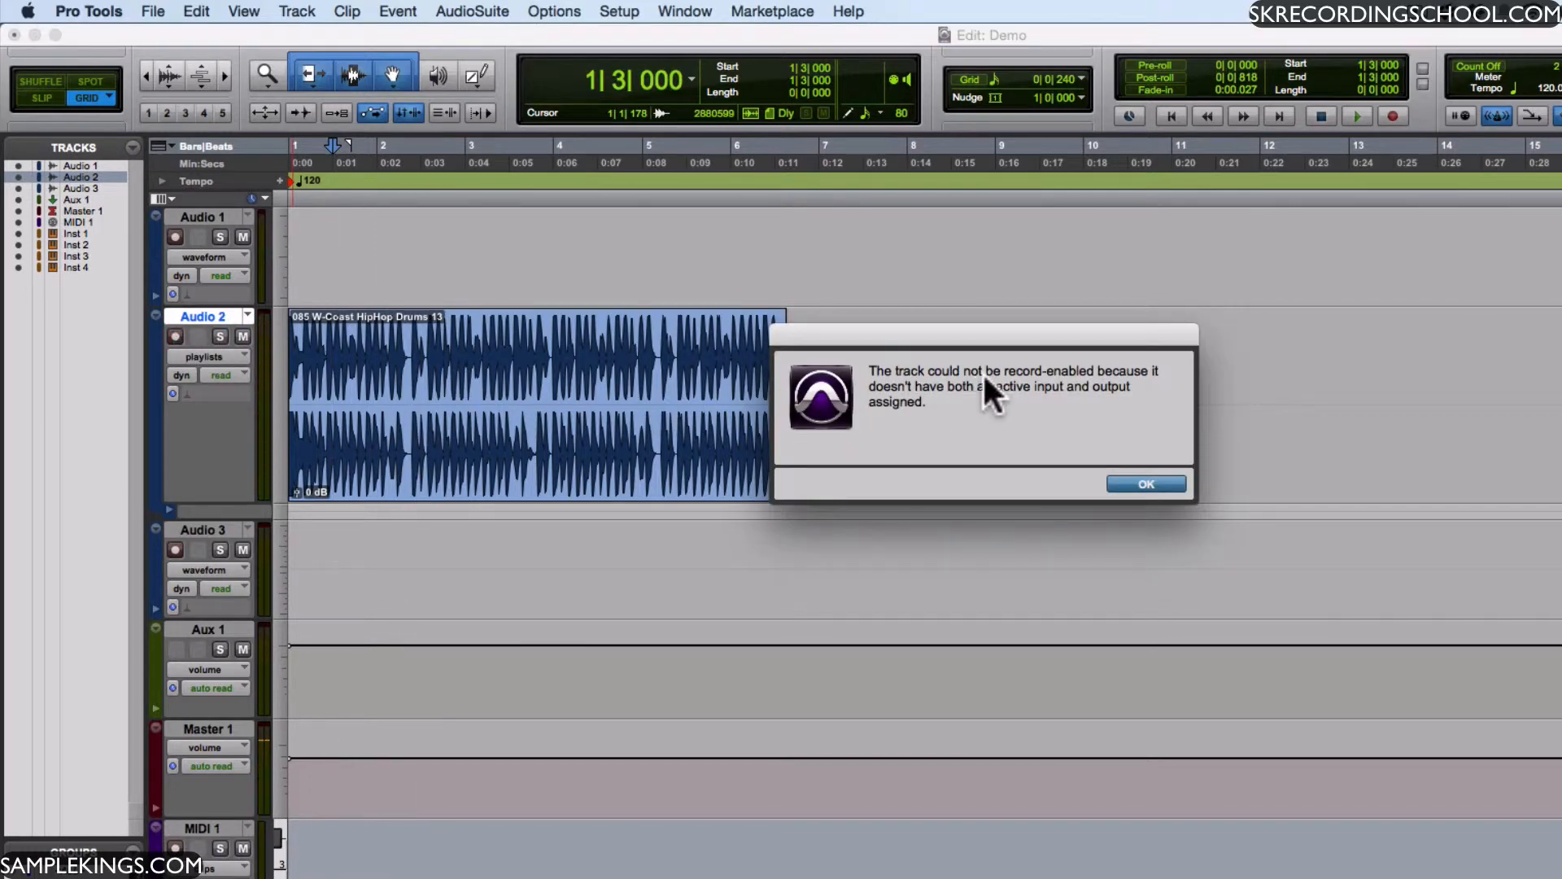
pyautogui.click(1132, 478)
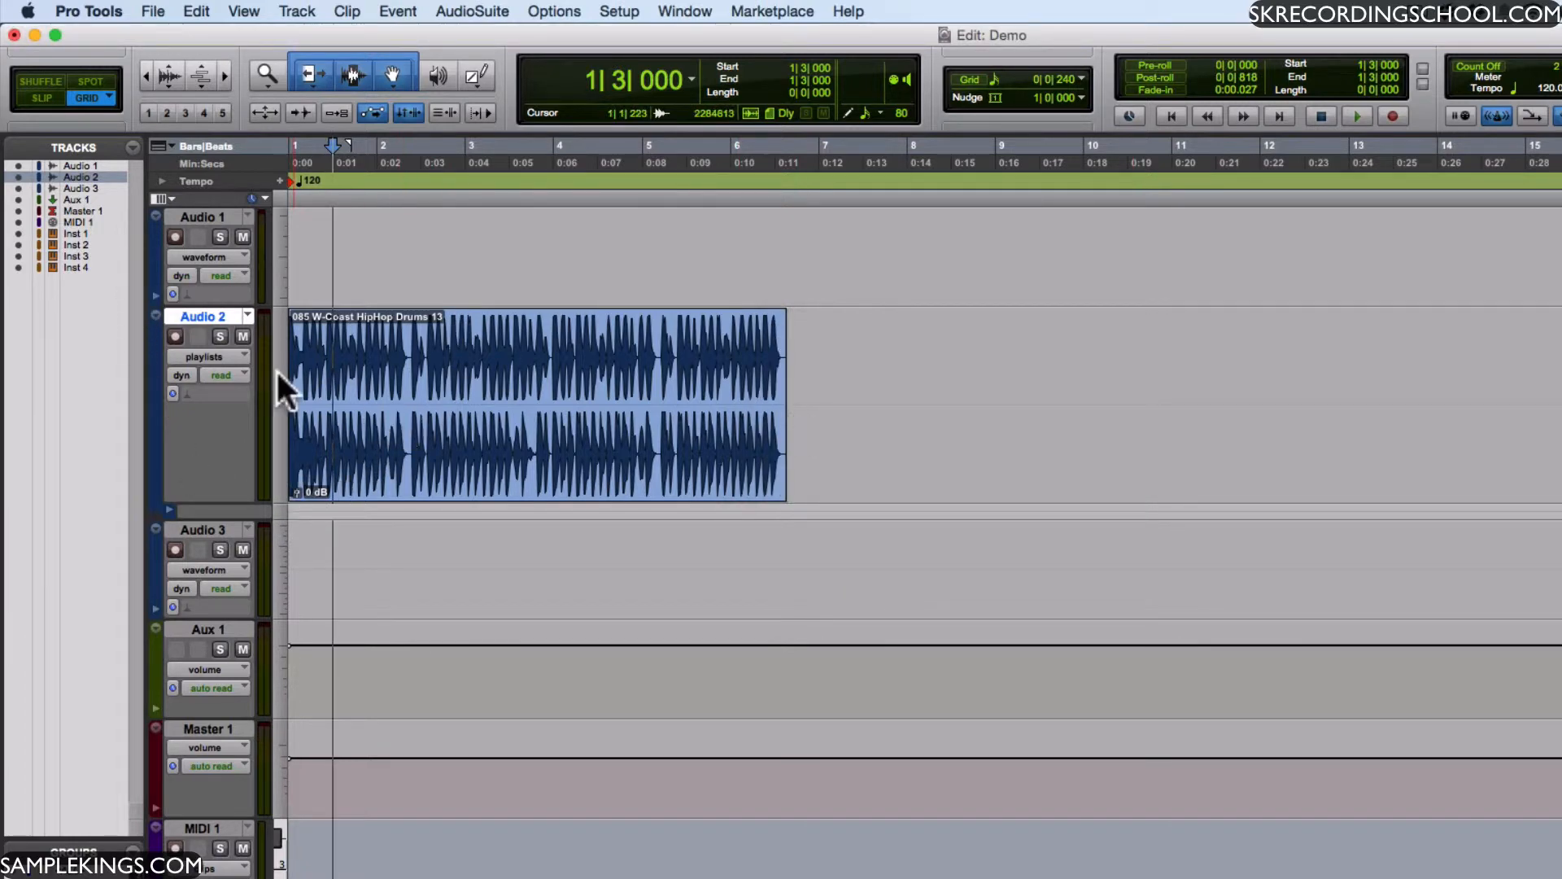
# - Look at the voice options and the automation mode options of the Audio 2 track
pyautogui.click(183, 373)
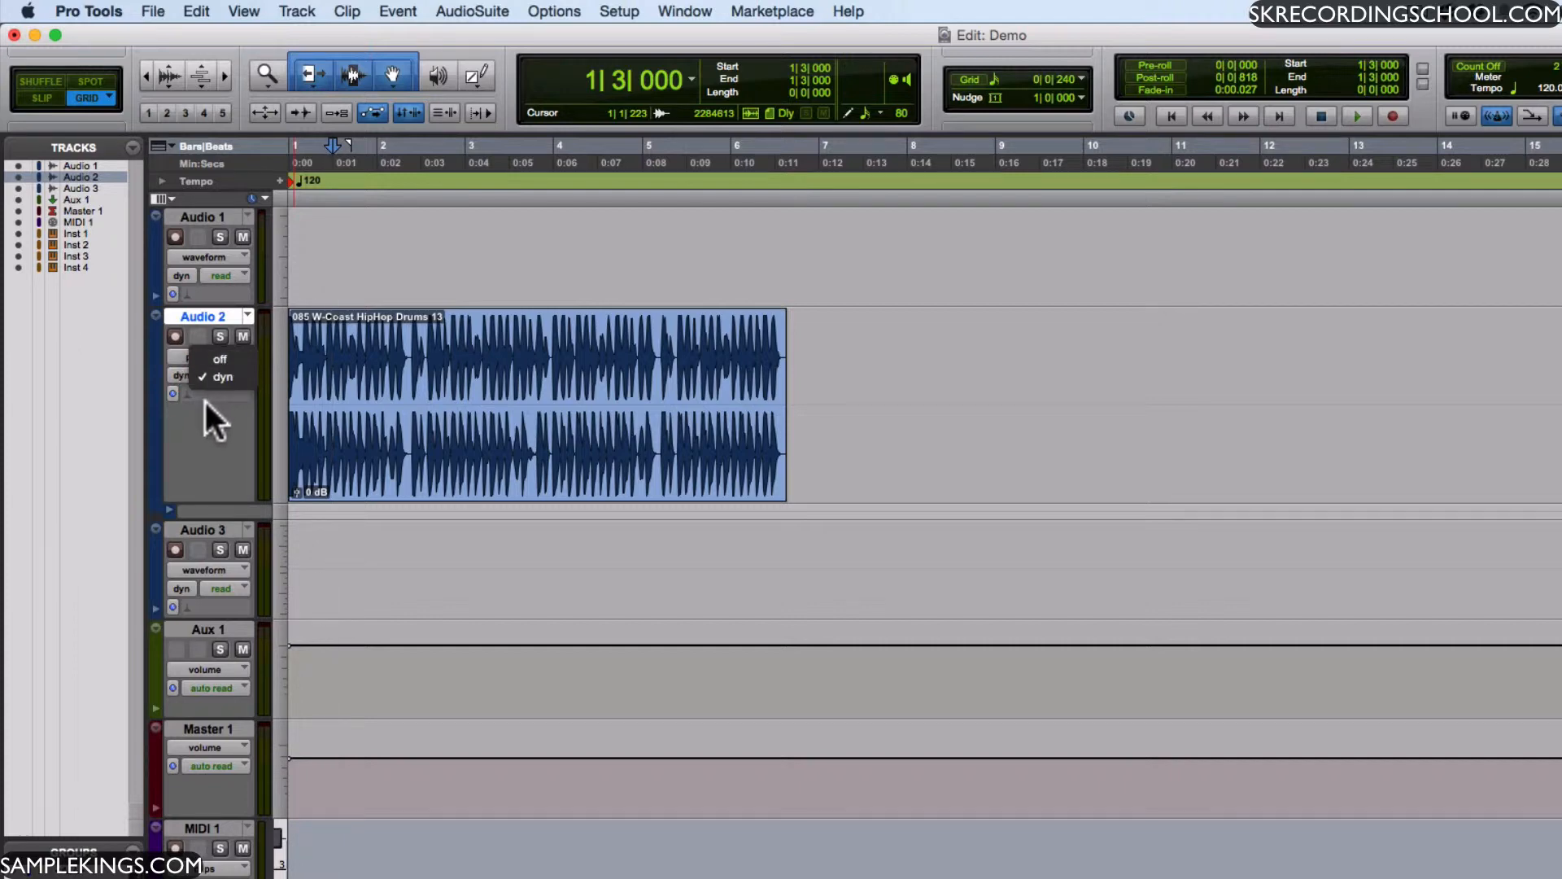
pyautogui.click(205, 401)
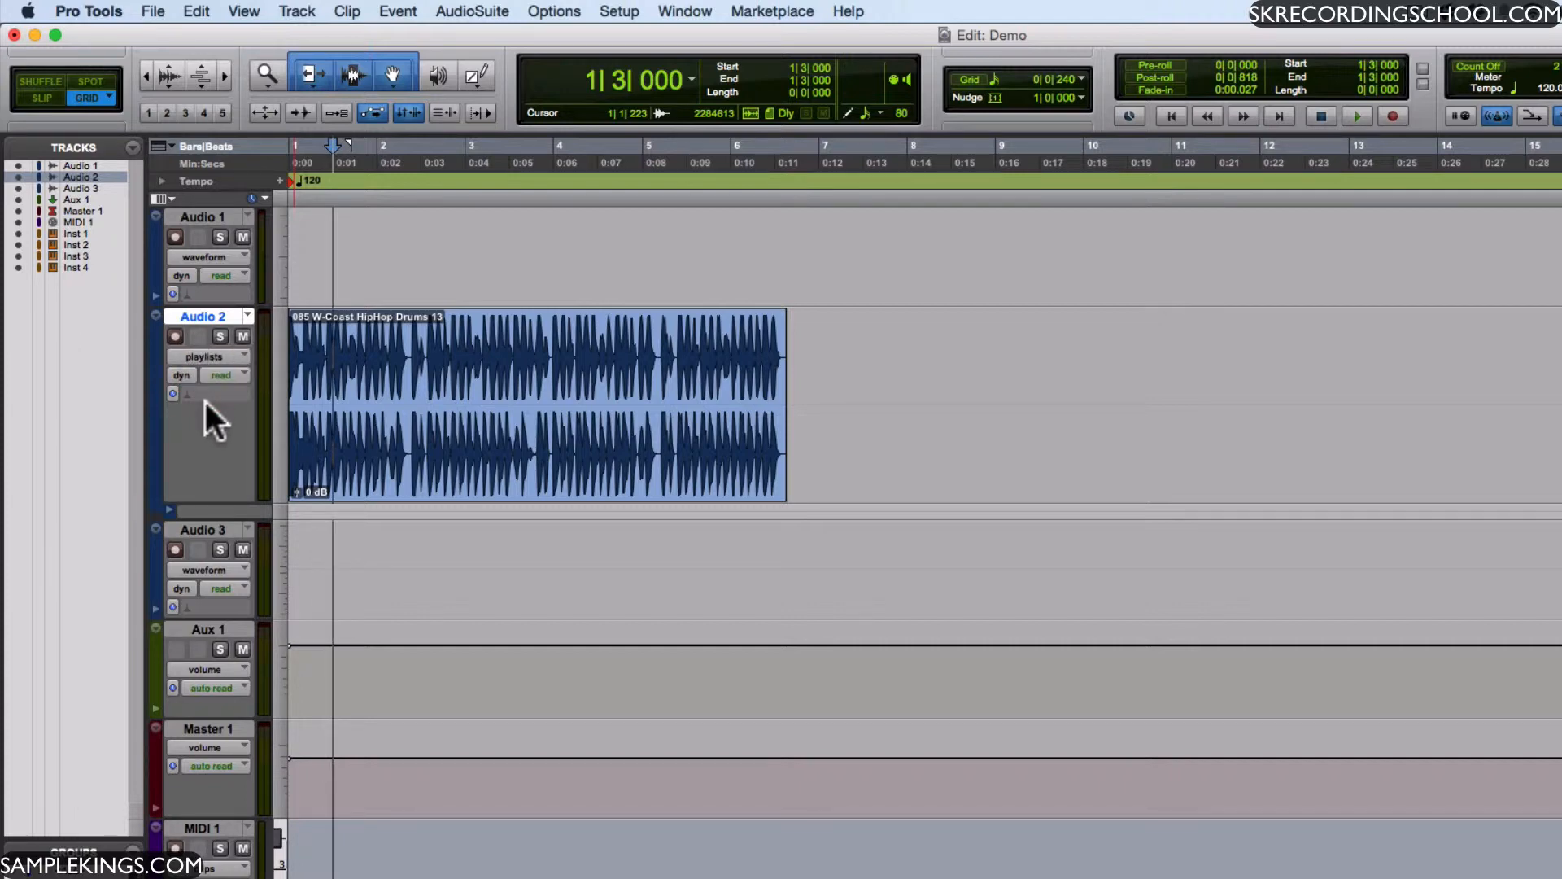
pyautogui.click(242, 371)
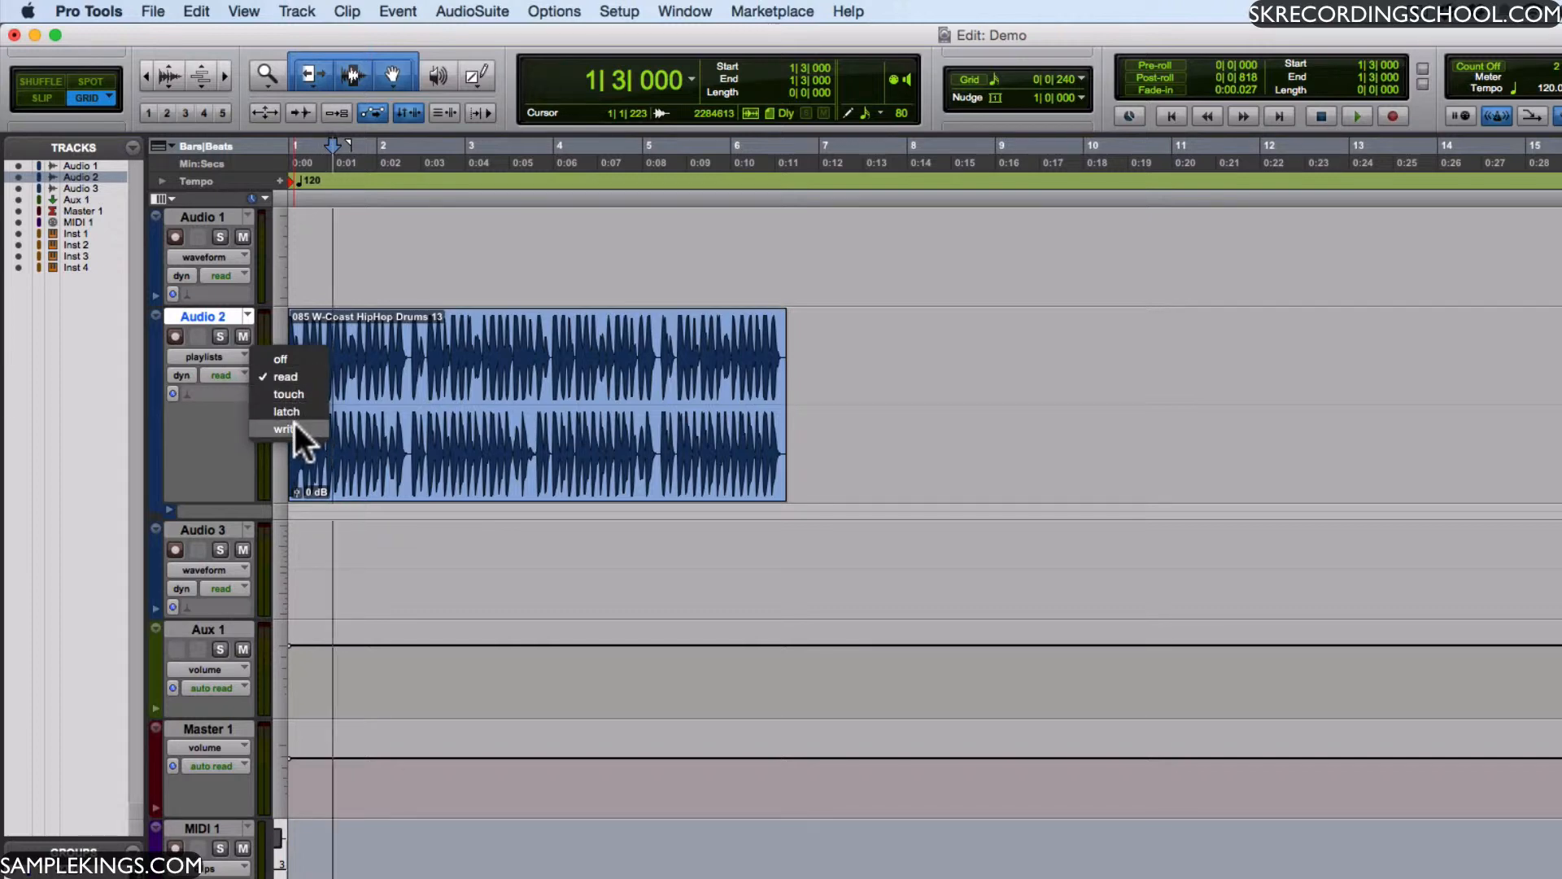
pyautogui.click(222, 398)
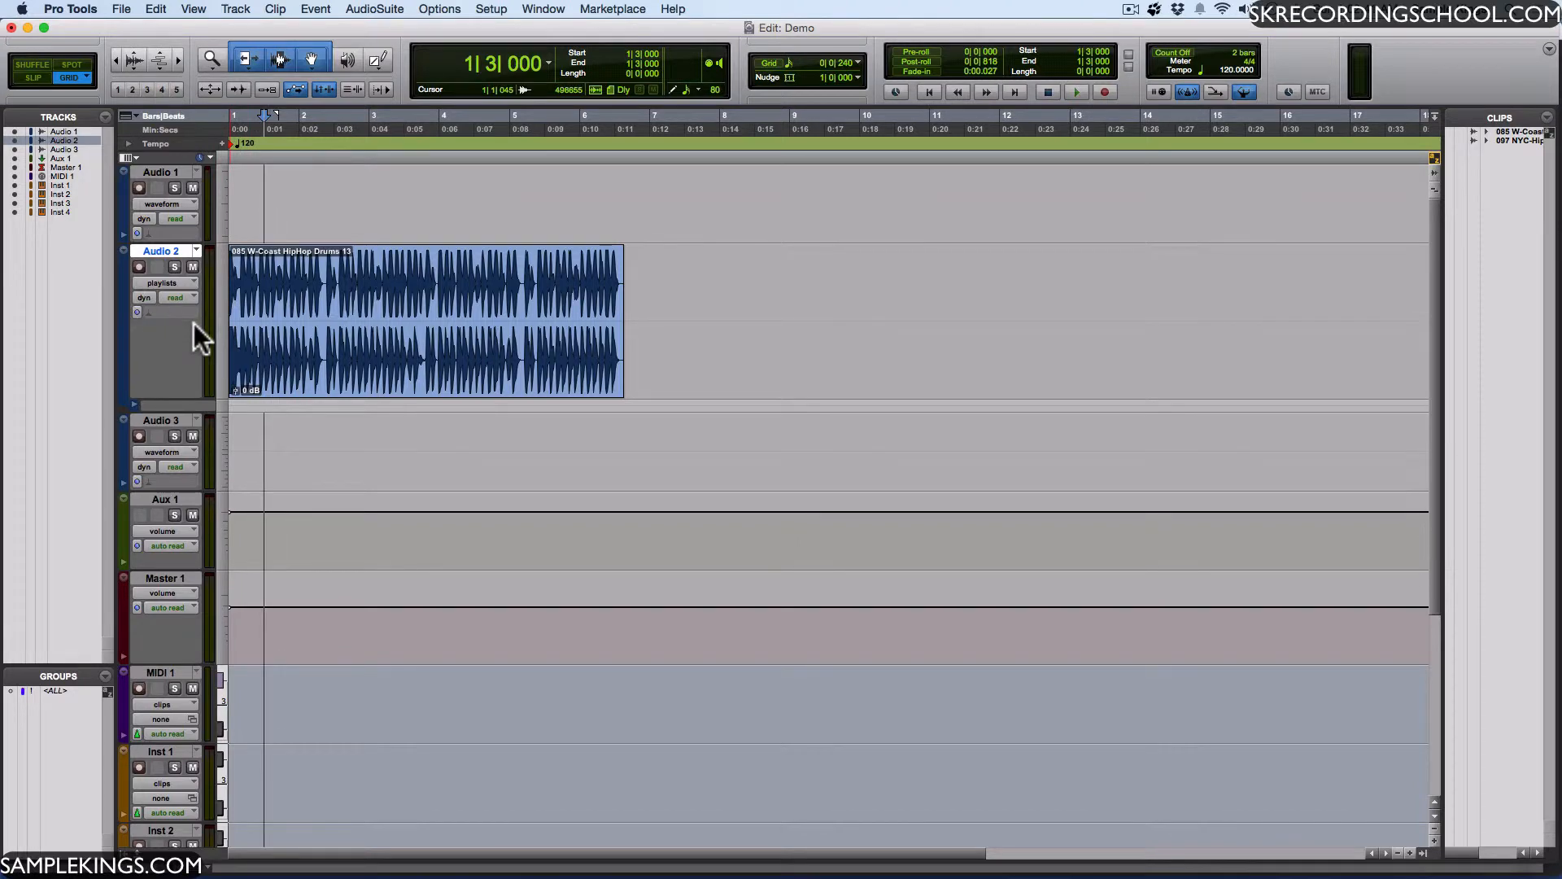
# - View the color palette for the Audio 2 track and close it without picking a color
pyautogui.doubleClick(121, 329)
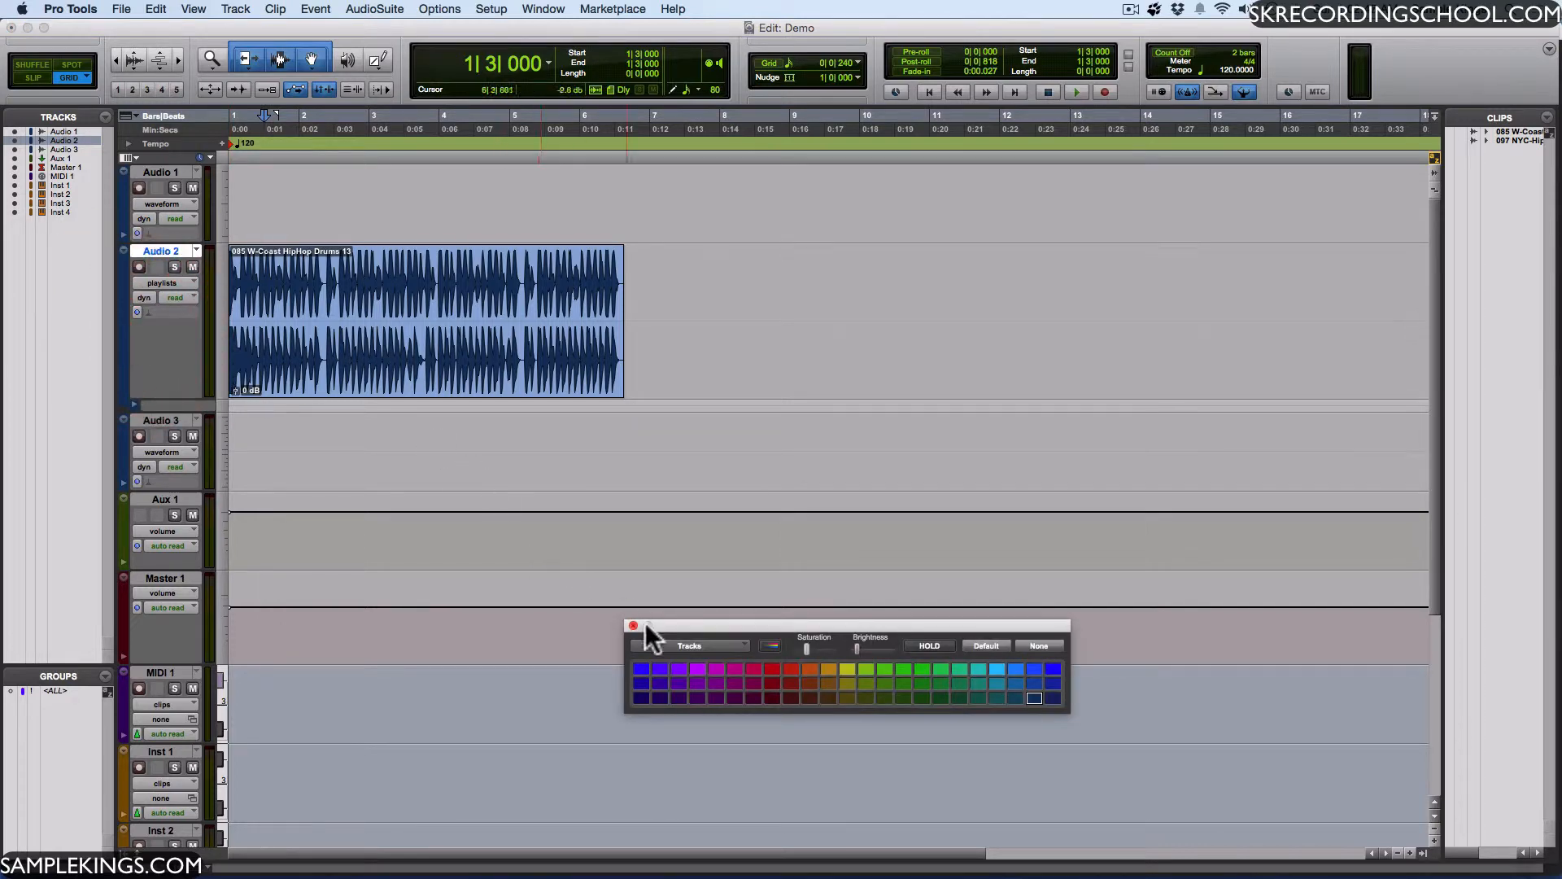
pyautogui.click(718, 628)
pyautogui.moveTo(715, 623); pyautogui.dragTo(670, 575)
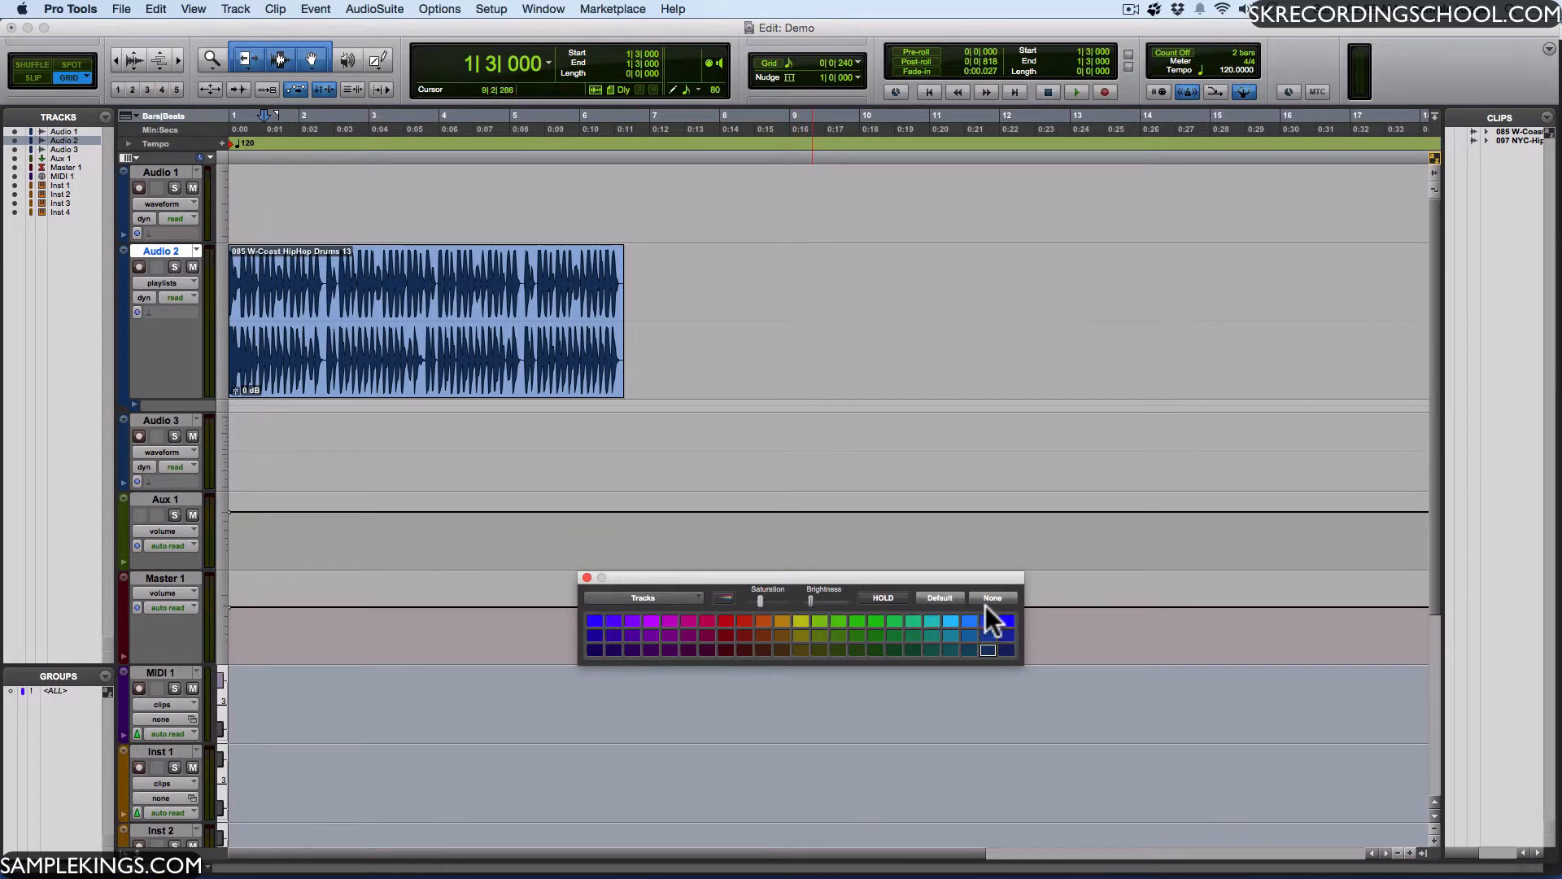
pyautogui.click(587, 577)
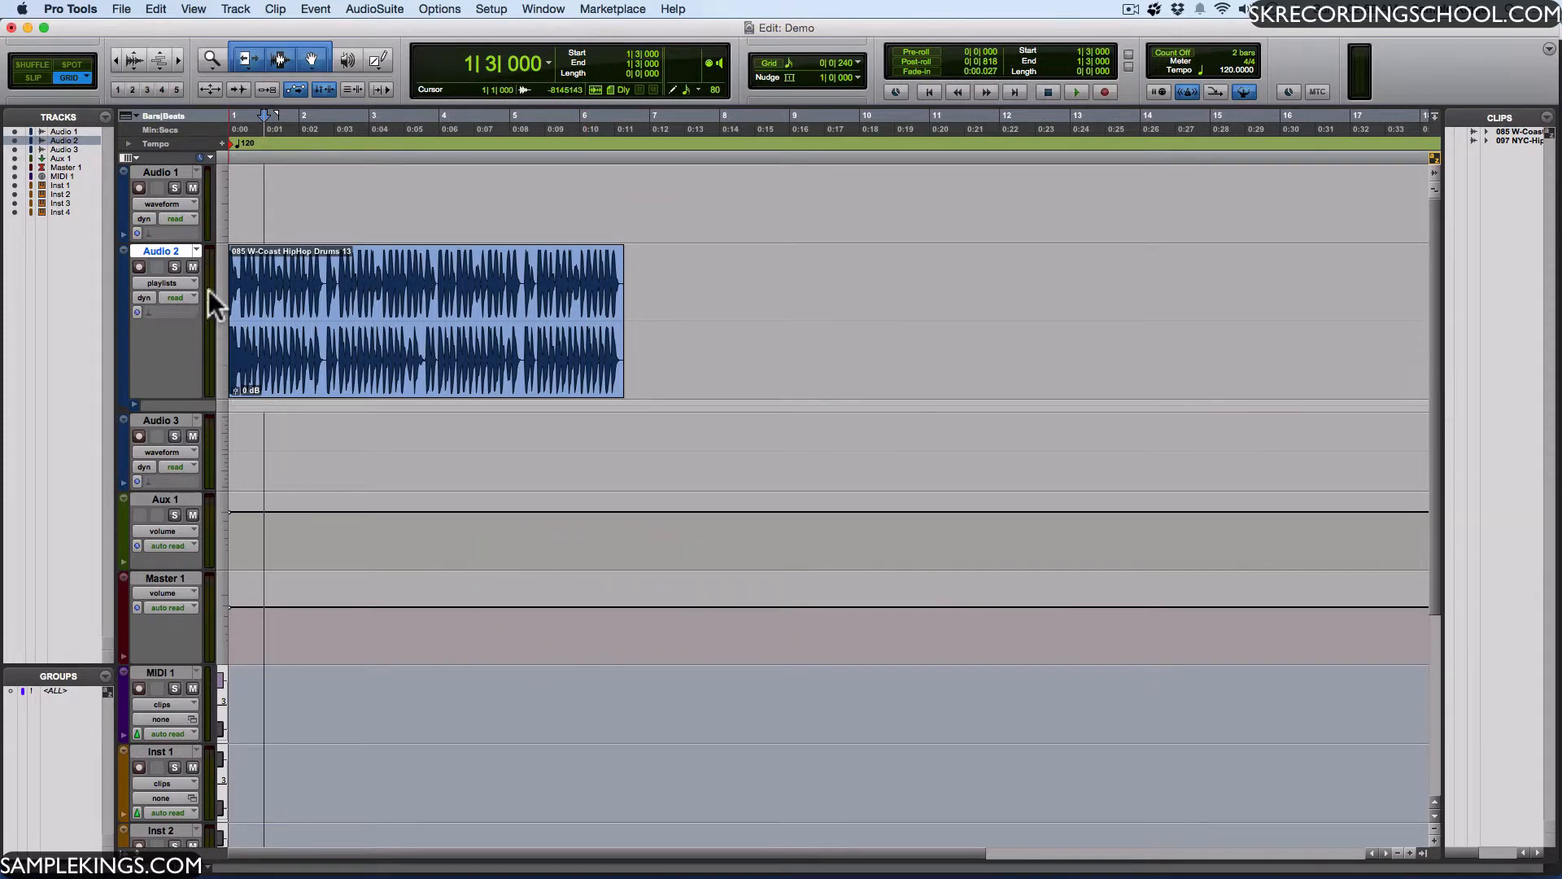
# - Show the Mic Preamps and I/O columns beside the tracks in the Edit window
pyautogui.click(137, 155)
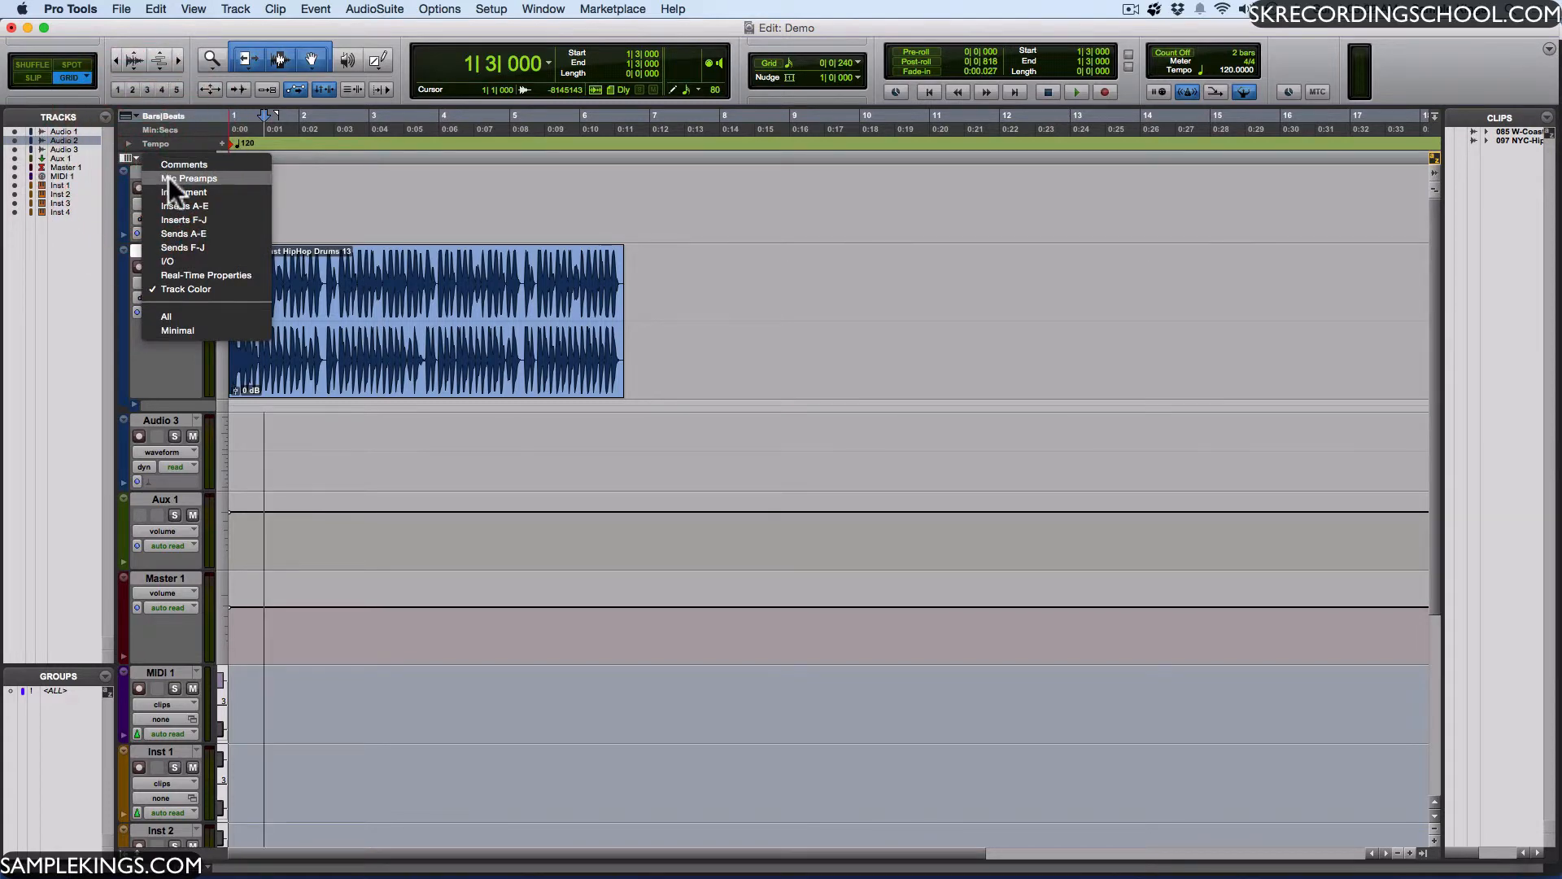
pyautogui.click(168, 177)
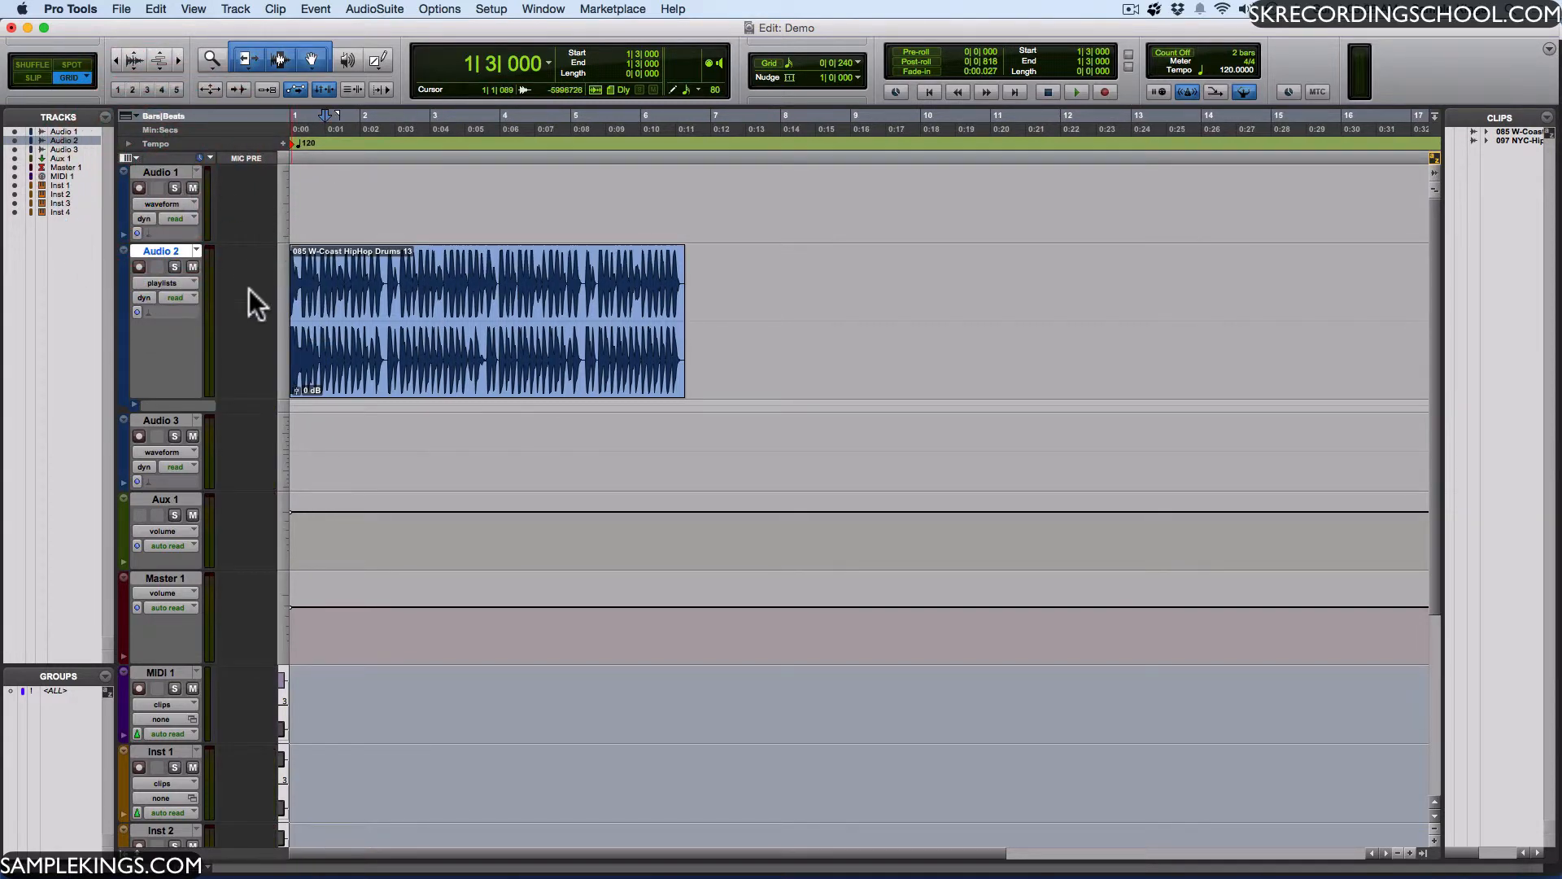
pyautogui.click(133, 154)
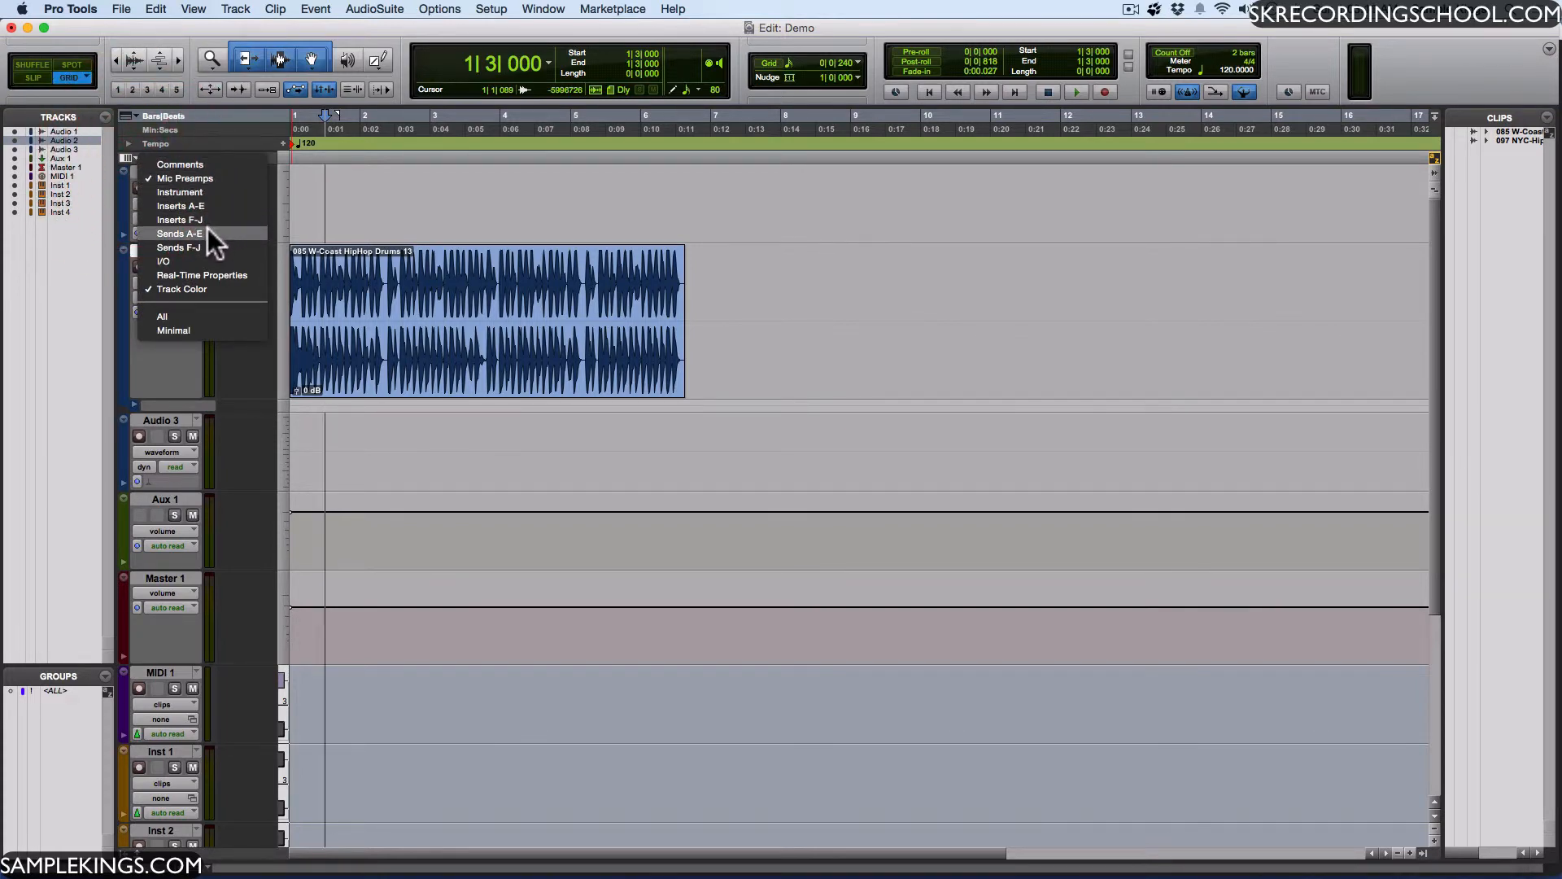
pyautogui.click(217, 262)
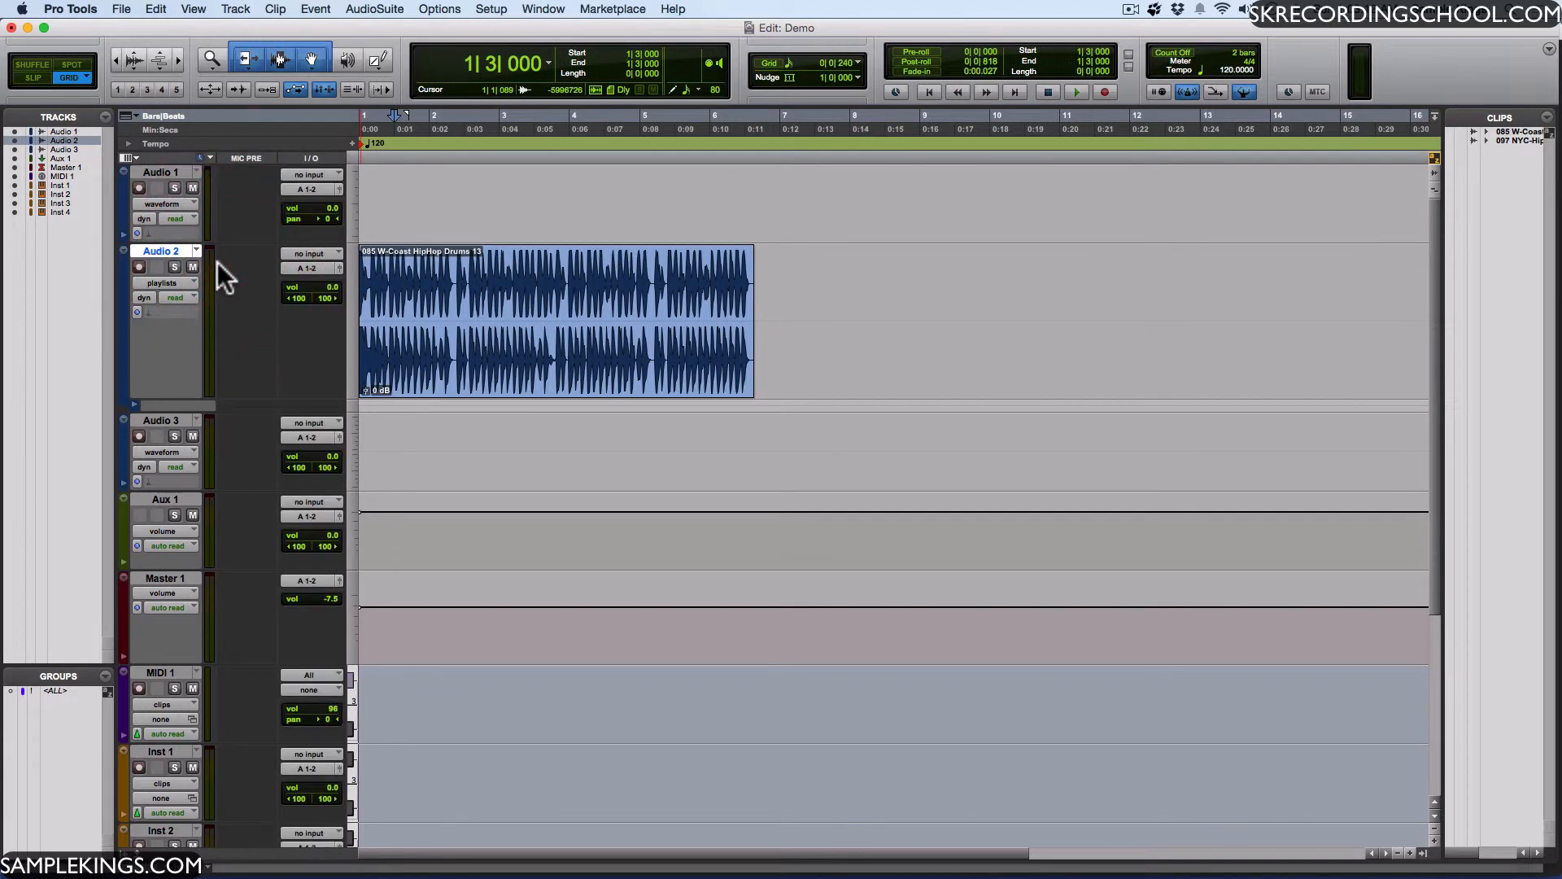
# - Bring up the pan fader of Audio 1 without changing it, and show the Real-Time Properties column
pyautogui.click(325, 218)
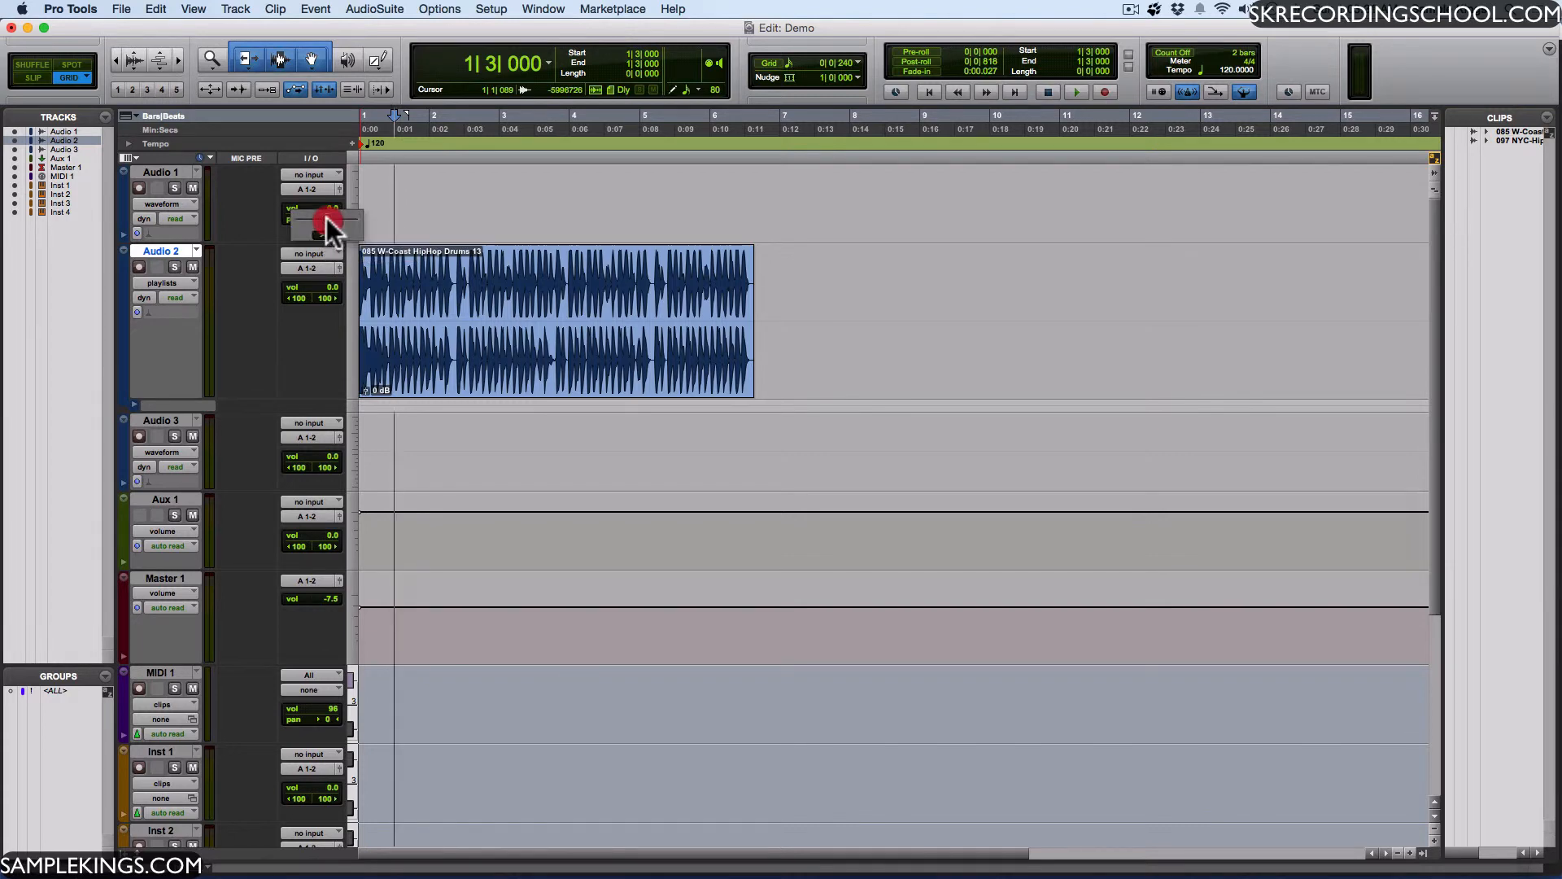
pyautogui.moveTo(325, 217)
pyautogui.mouseDown()
pyautogui.moveTo(301, 217)
pyautogui.moveTo(349, 220)
pyautogui.moveTo(326, 218)
pyautogui.mouseUp()
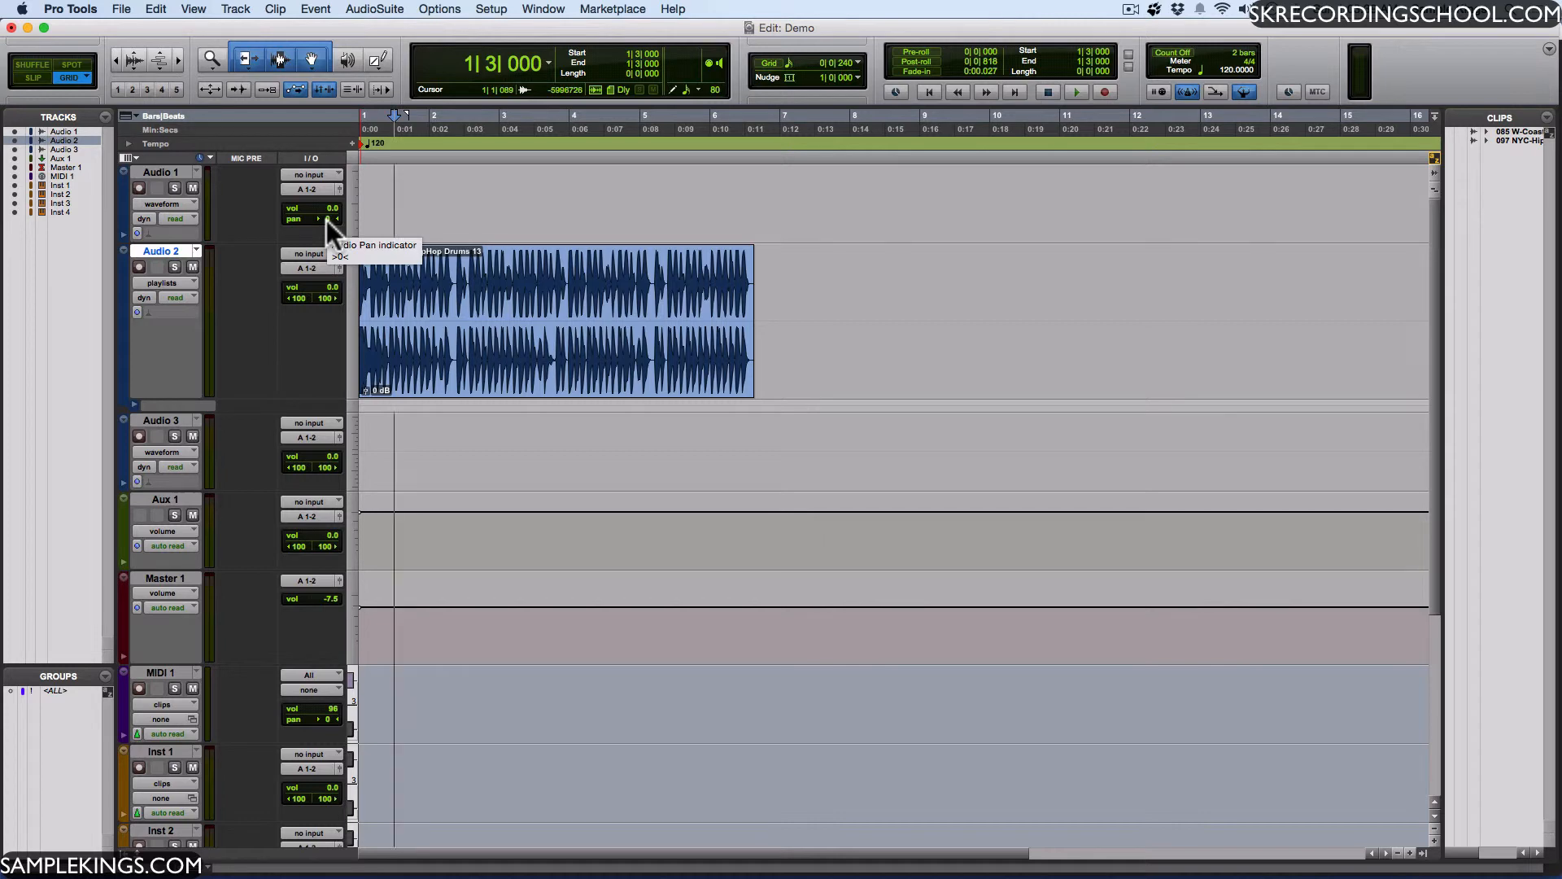
pyautogui.click(131, 158)
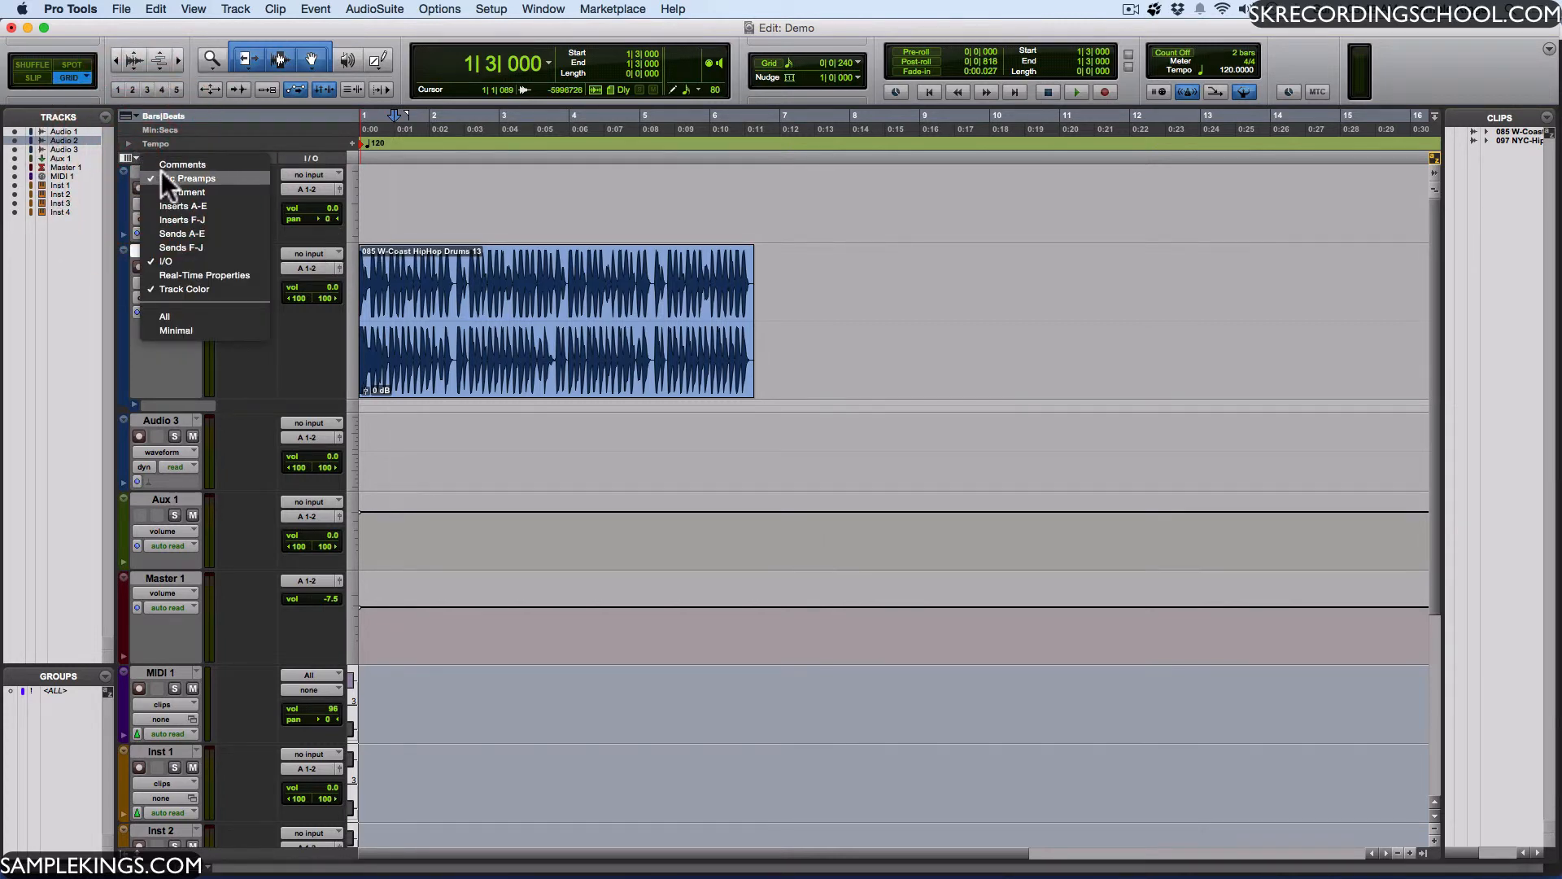
pyautogui.click(229, 275)
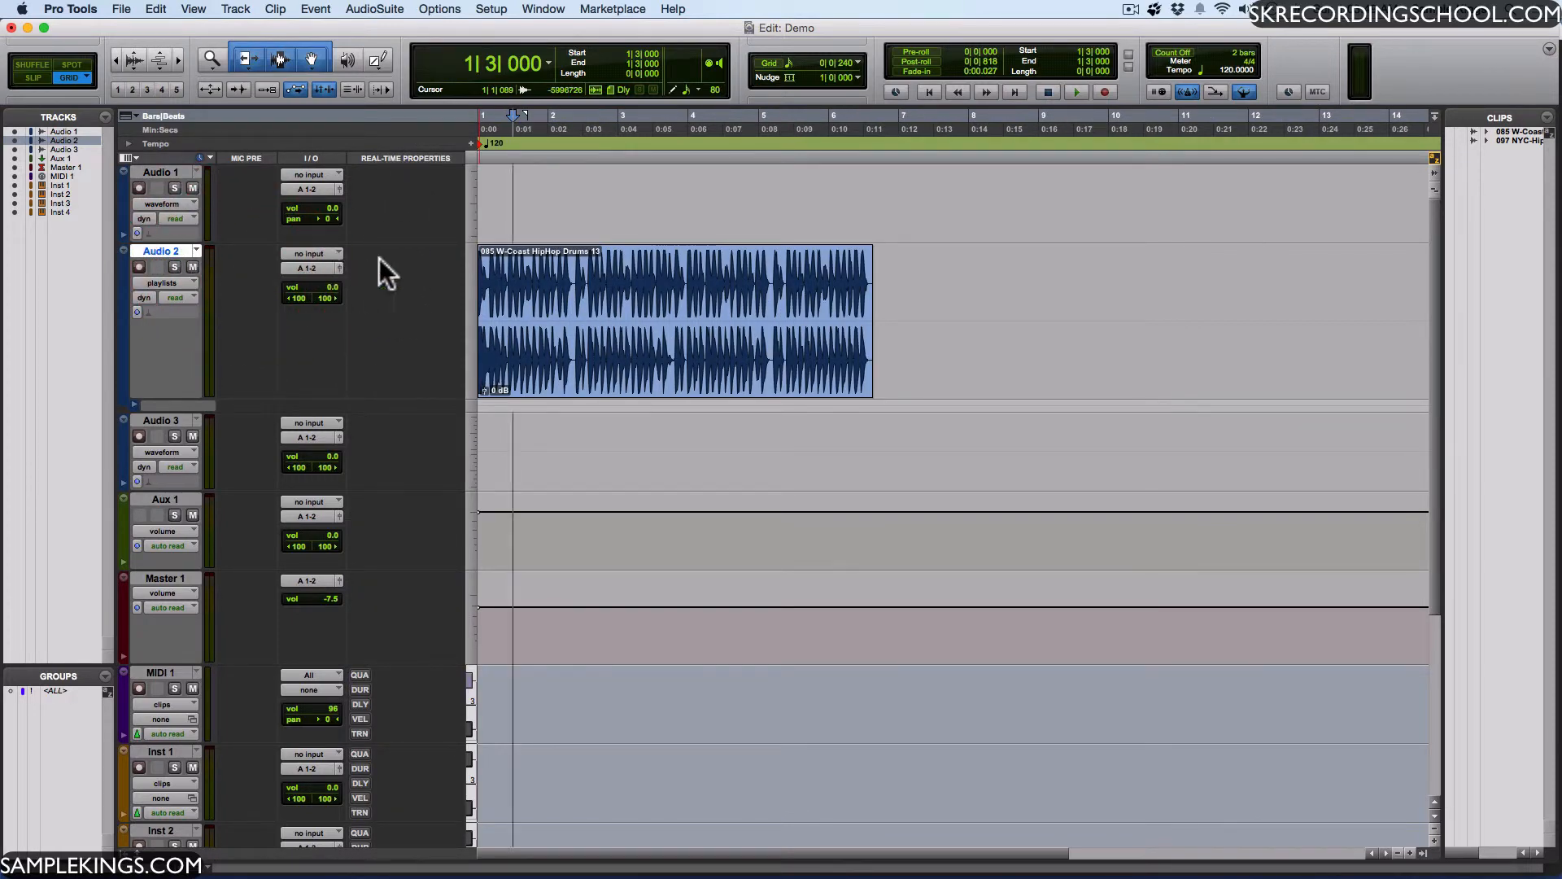
# - Look at the track height options of Audio 2 and the ruler view options
pyautogui.click(467, 275)
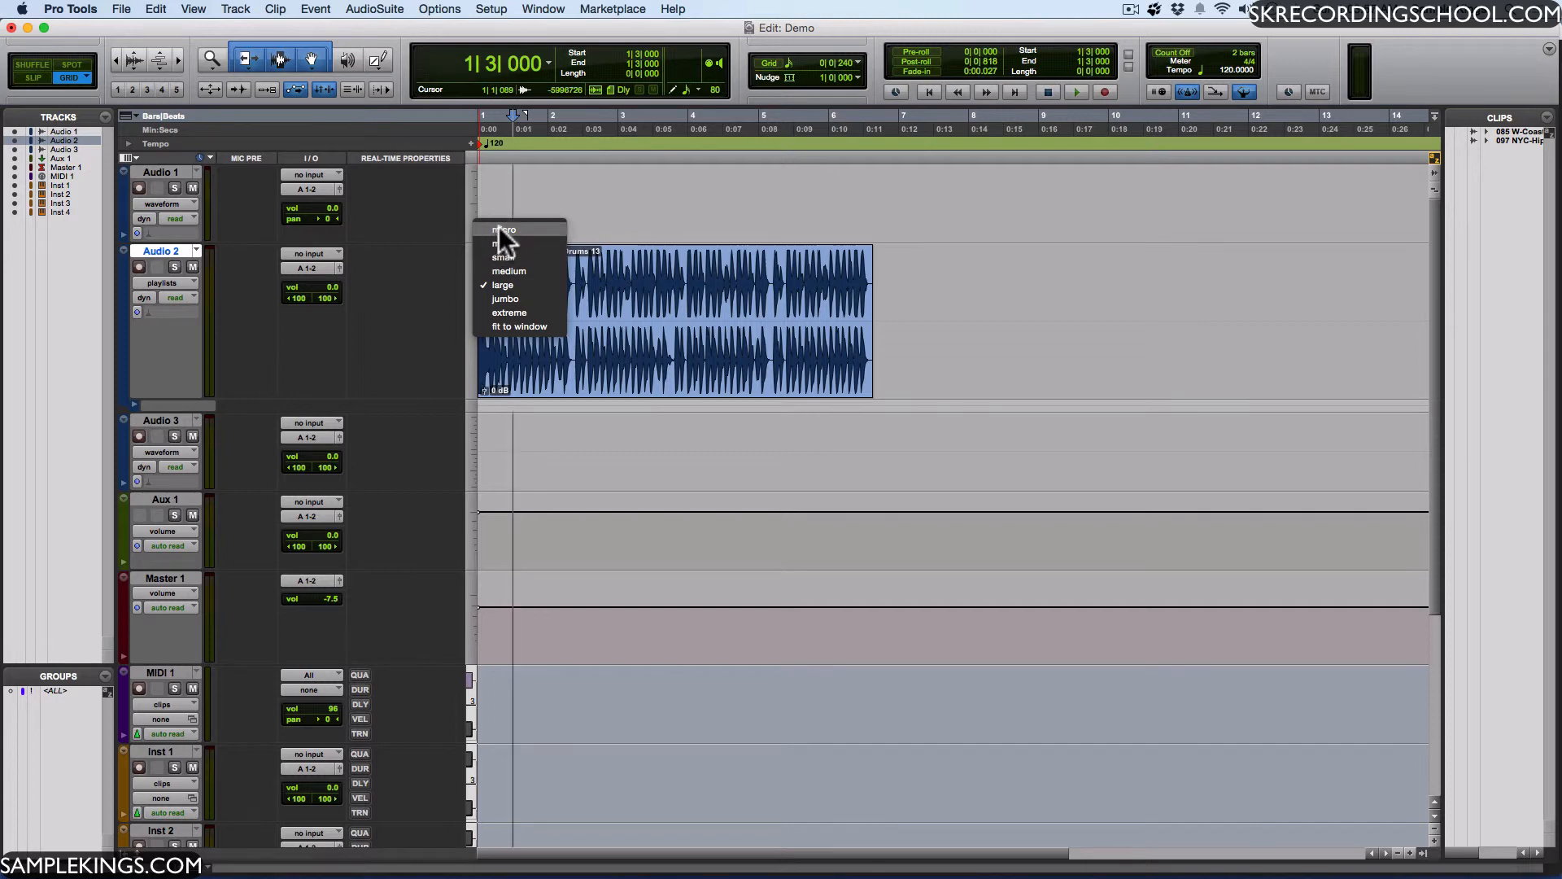
pyautogui.click(471, 390)
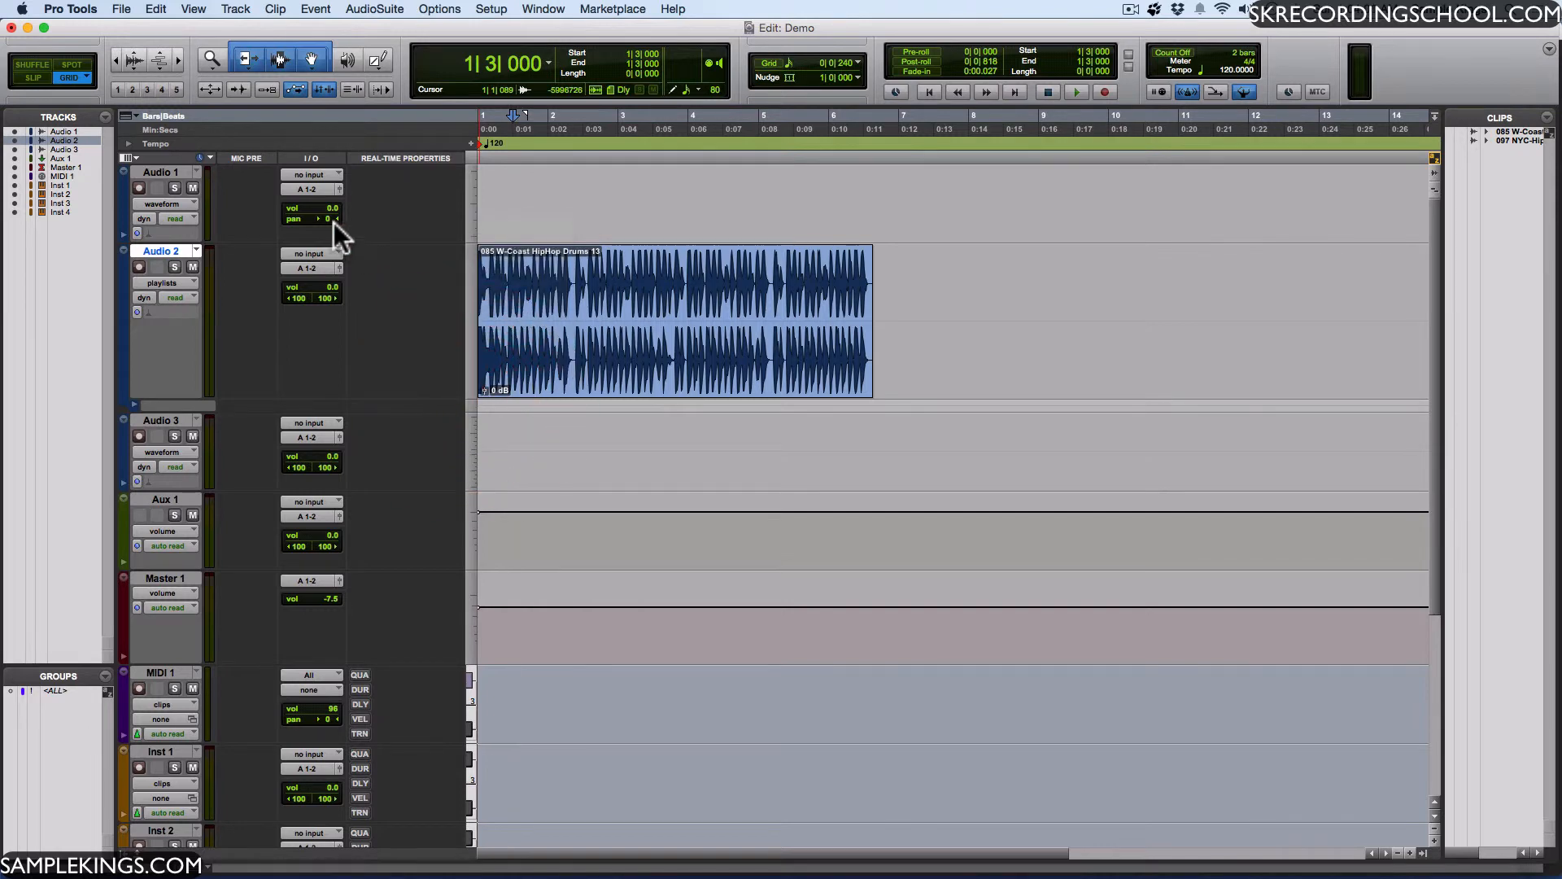
pyautogui.click(135, 114)
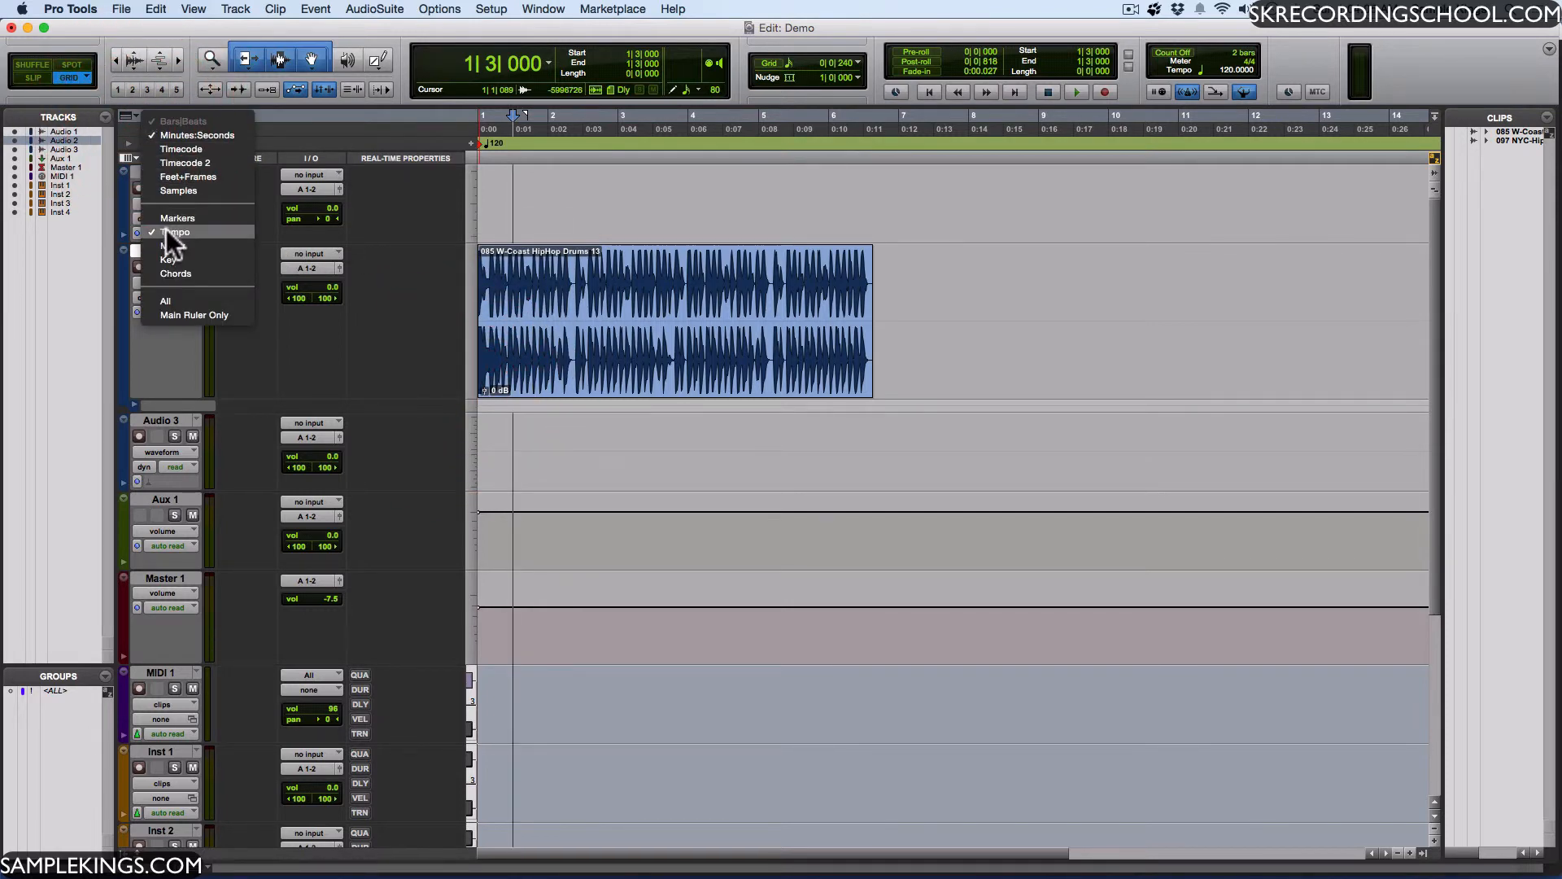
# - Hide the I/O and Mic Preamps columns, and reduce the Edit window view to Minimal
pyautogui.click(132, 156)
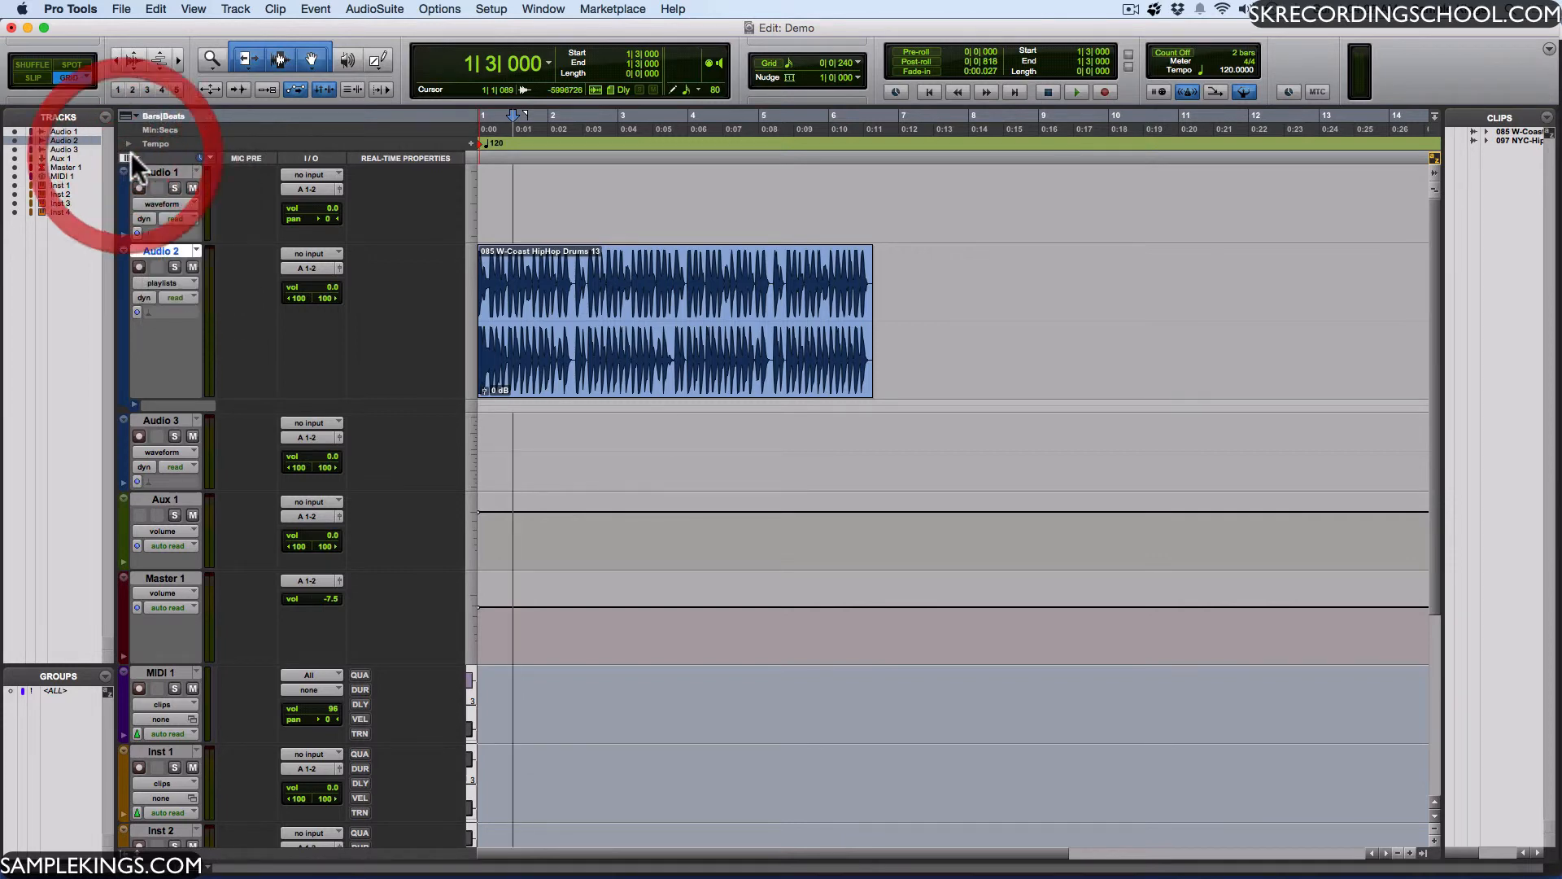
pyautogui.click(173, 260)
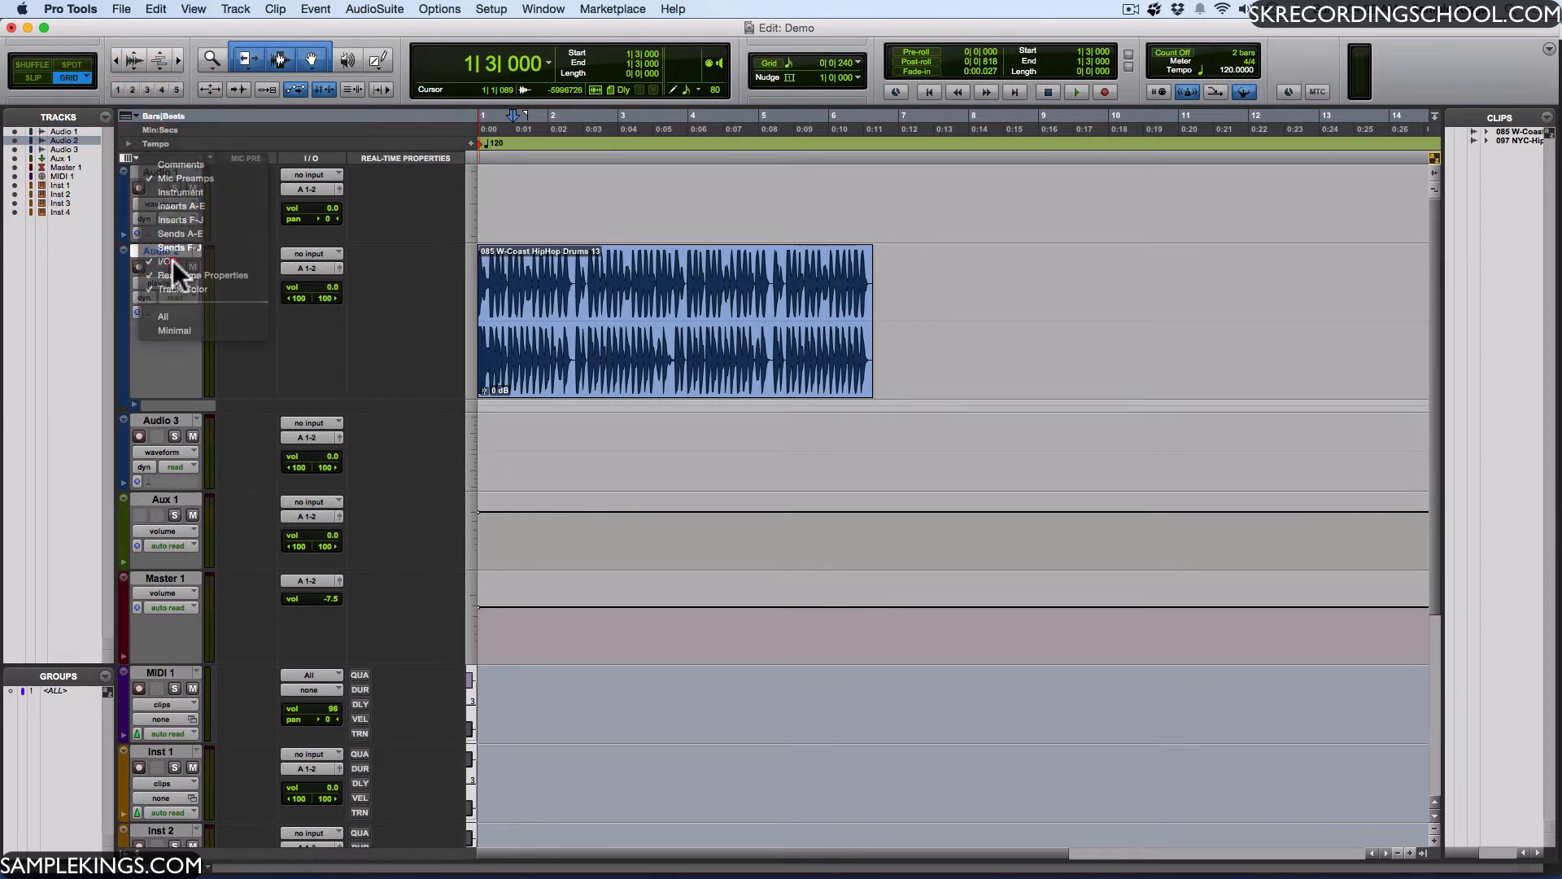
pyautogui.click(131, 156)
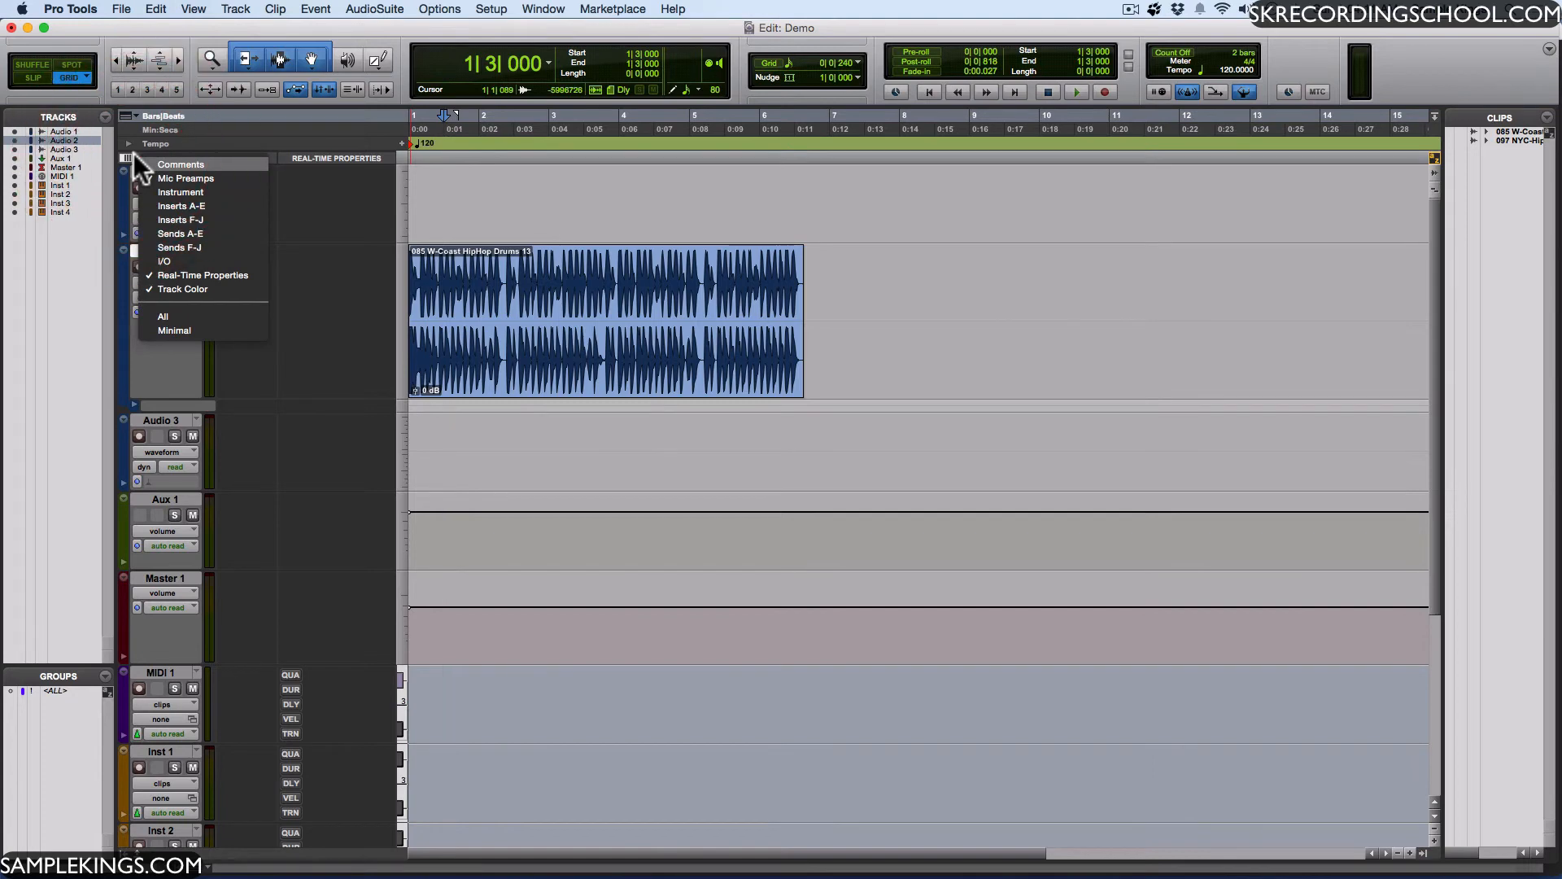
pyautogui.click(159, 332)
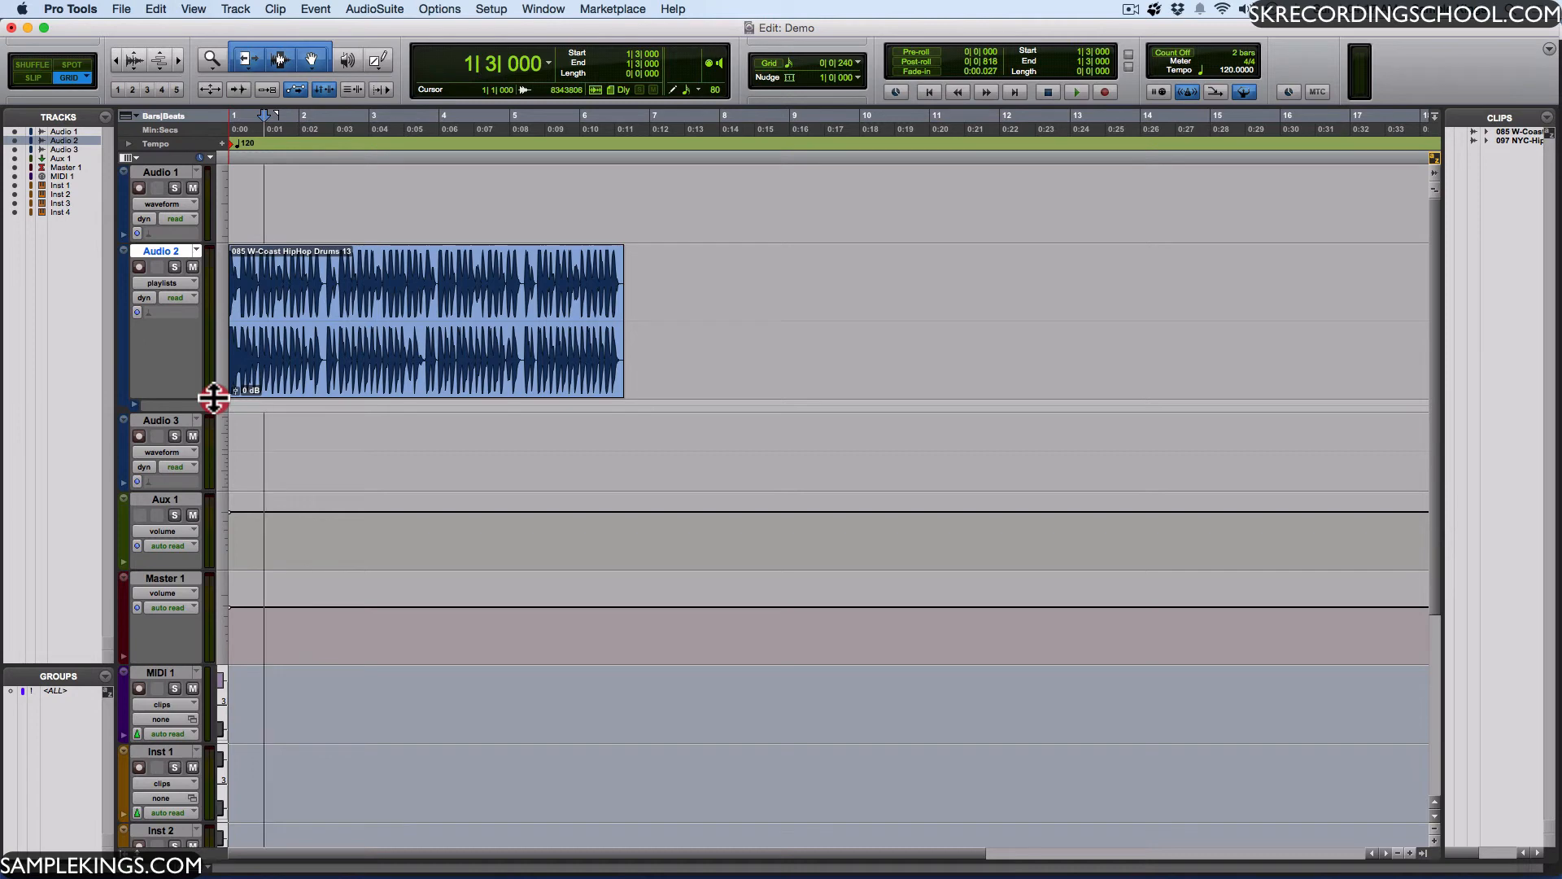
# - Enlarge the Audio 2 track vertically to about three times its height
pyautogui.moveTo(213, 398); pyautogui.dragTo(203, 697)
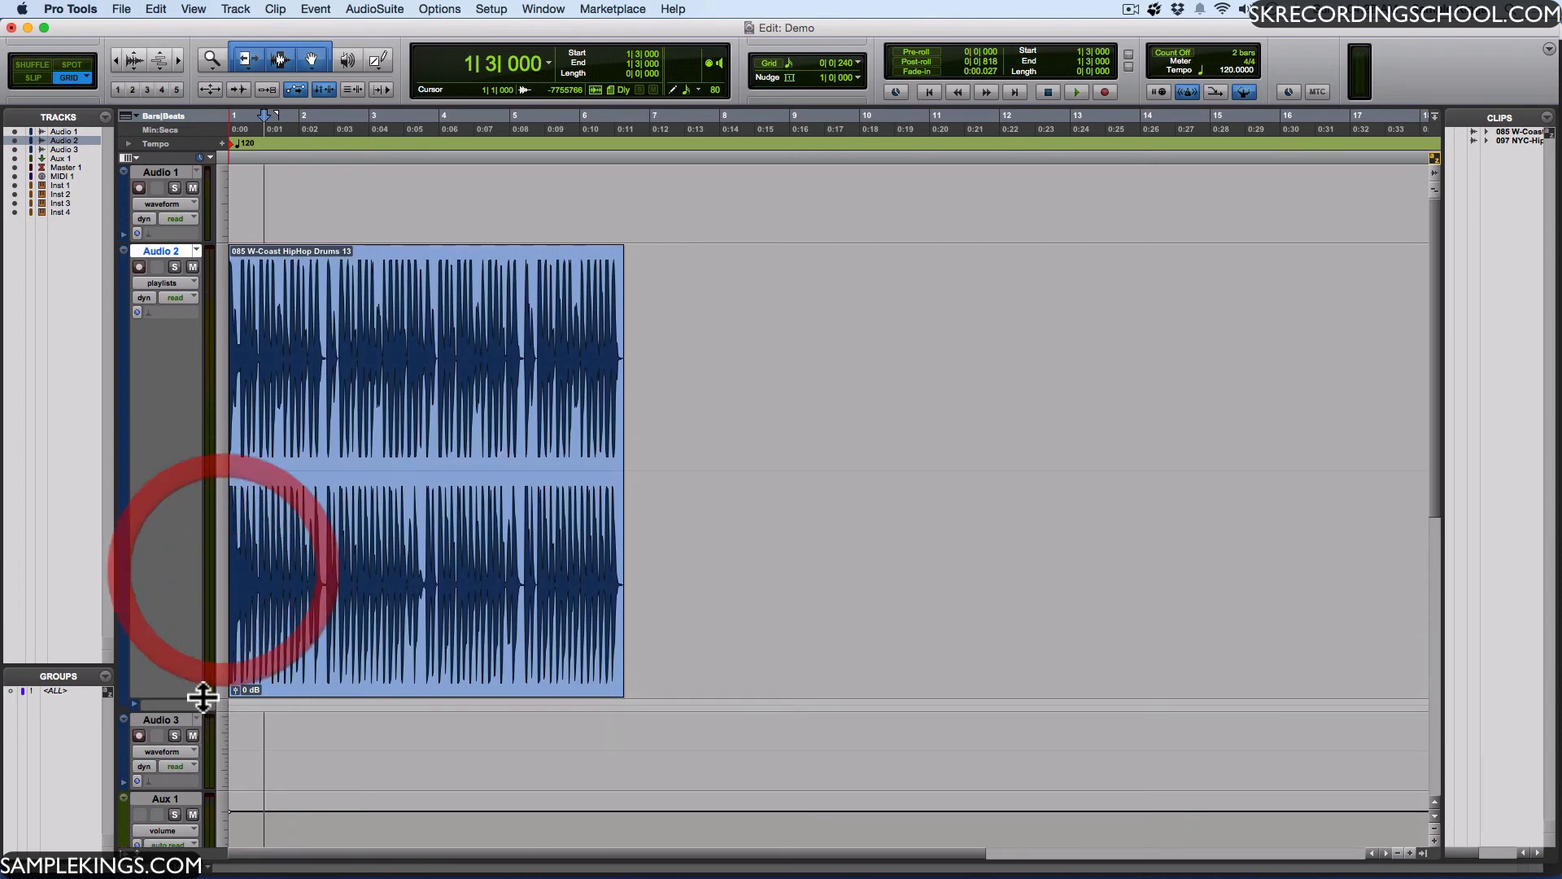